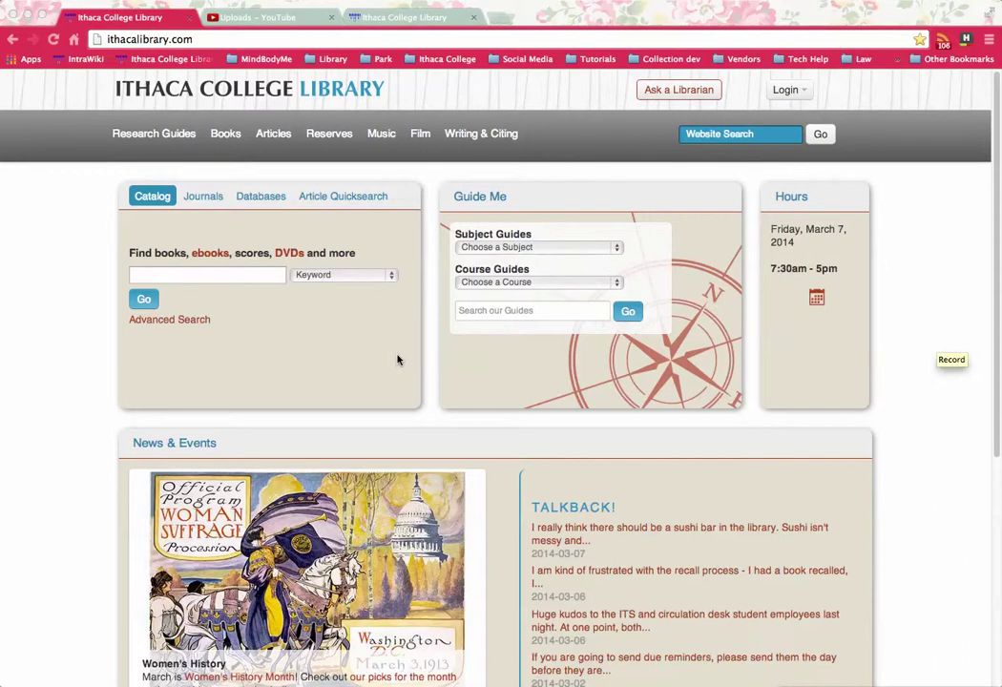
Step: Open the LexisNexis Academic database from the library's alphabetical database list under L
{"action": "left_click", "coordinate": [267, 197]}
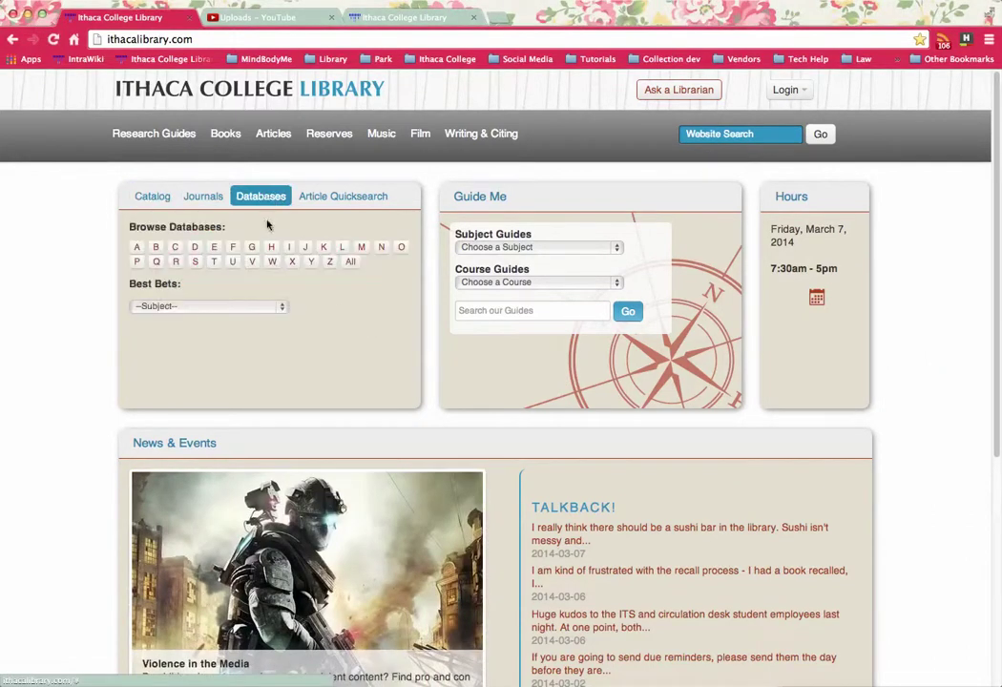
{"action": "left_click", "coordinate": [346, 250]}
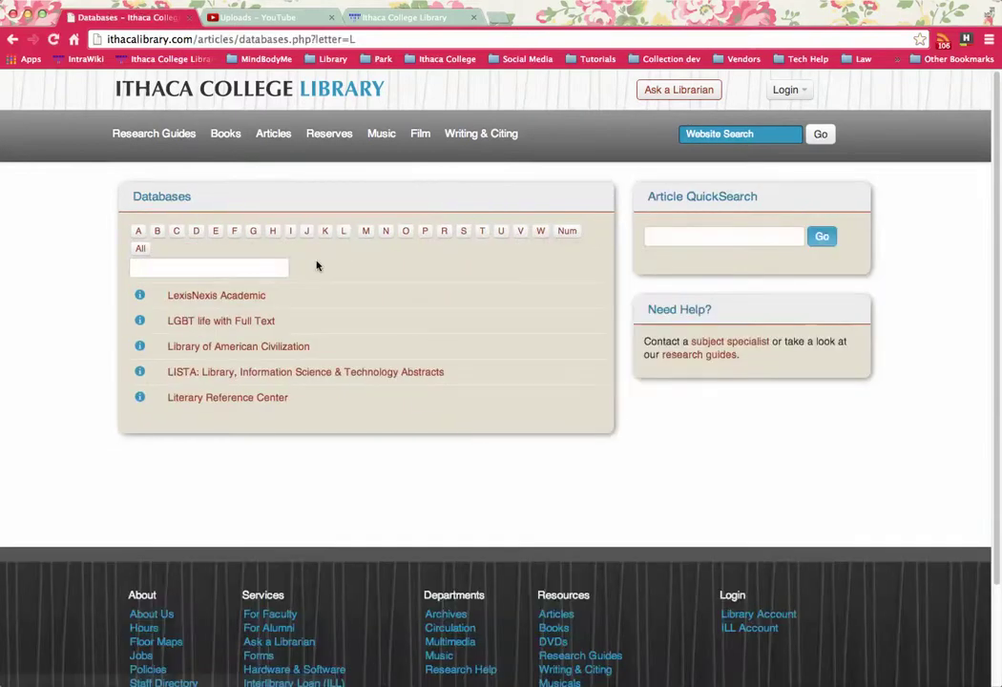
{"action": "left_click", "coordinate": [235, 298]}
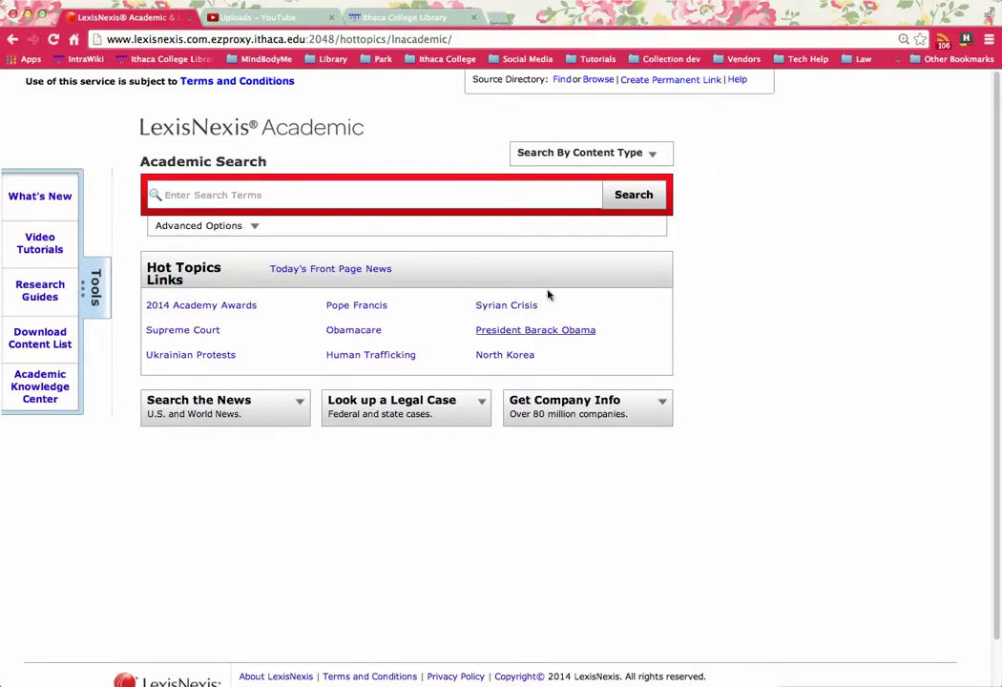
Step: Switch to an All News search by content type and set its source type to All News (English)
{"action": "left_click", "coordinate": [200, 225]}
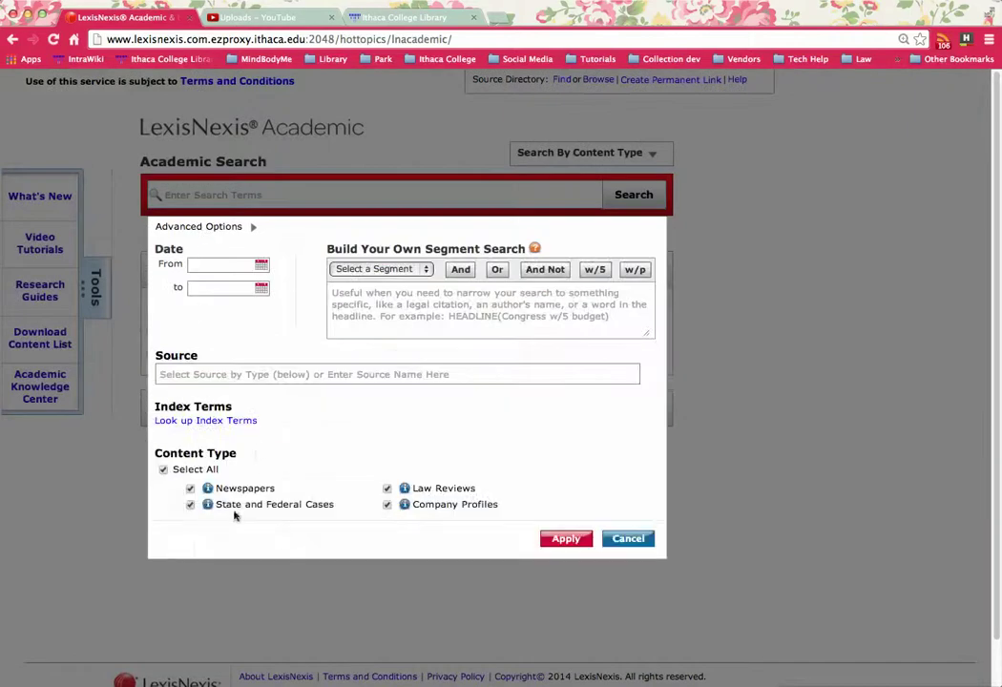
{"action": "left_click", "coordinate": [630, 539]}
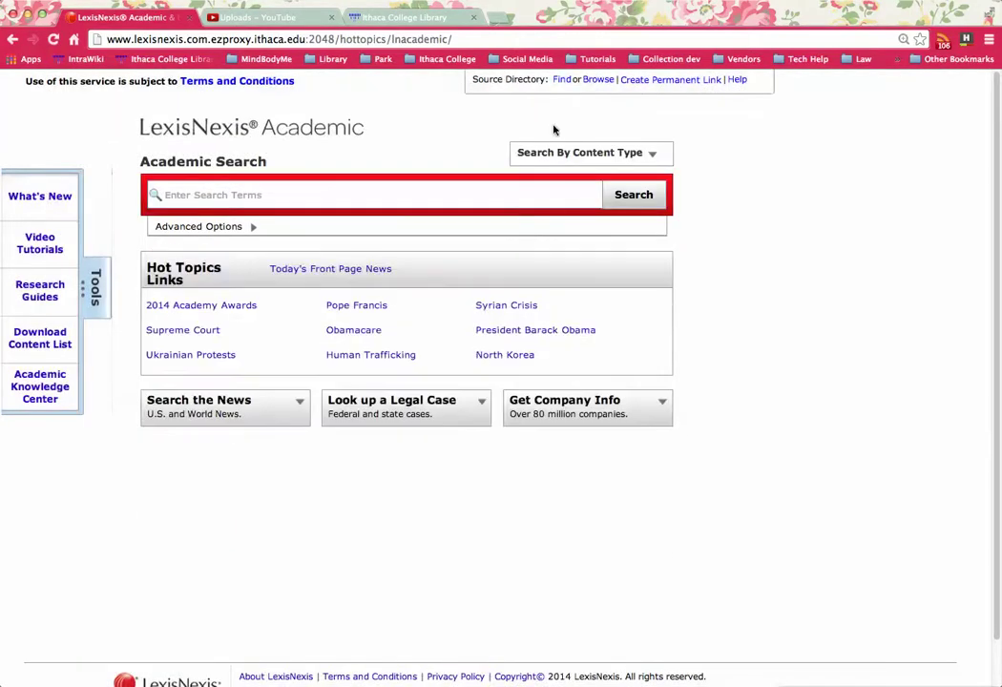
{"action": "left_click", "coordinate": [592, 155]}
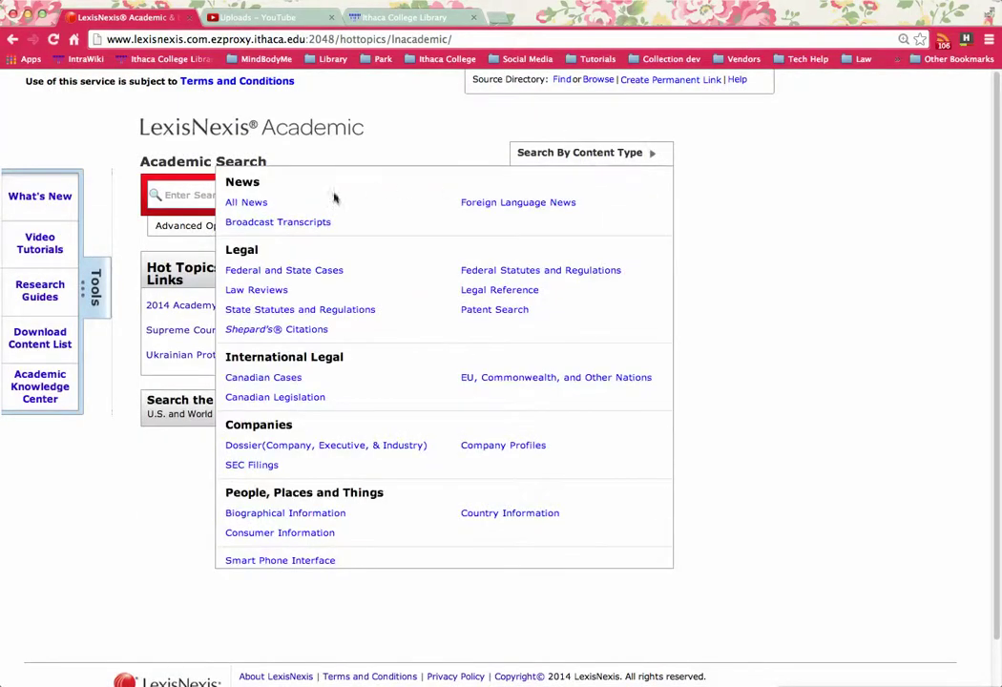
{"action": "left_click", "coordinate": [250, 204]}
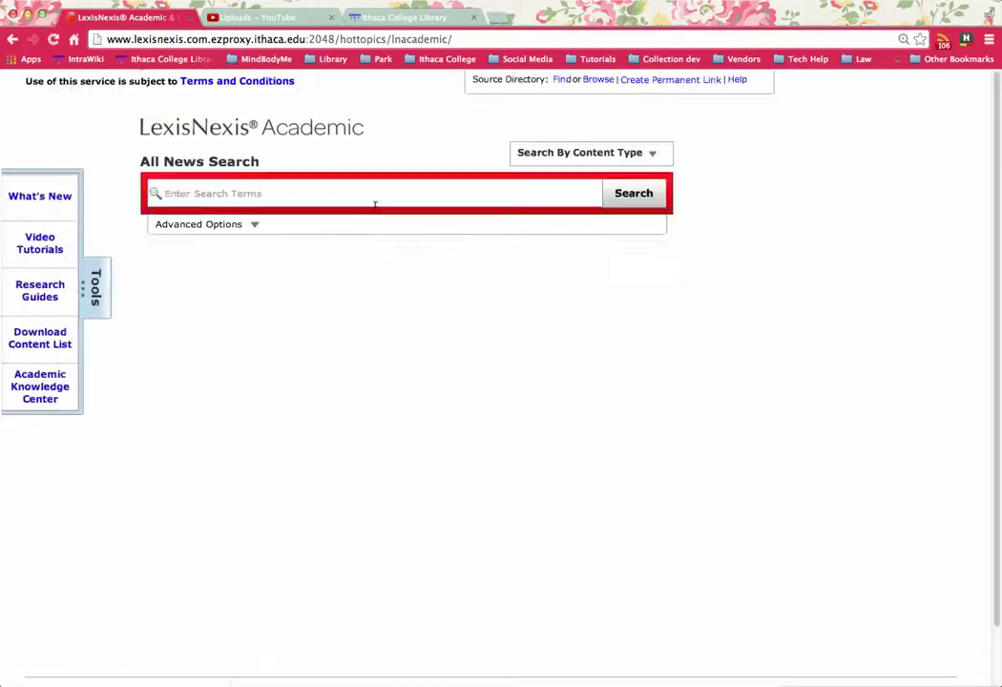
{"action": "left_click", "coordinate": [201, 224]}
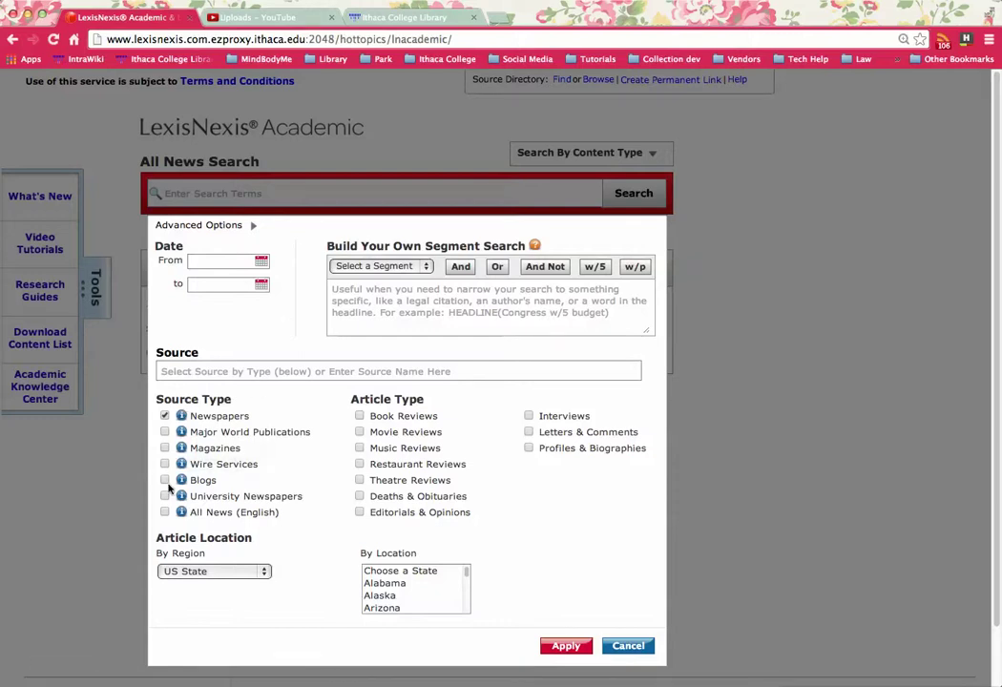
{"action": "left_click", "coordinate": [166, 513]}
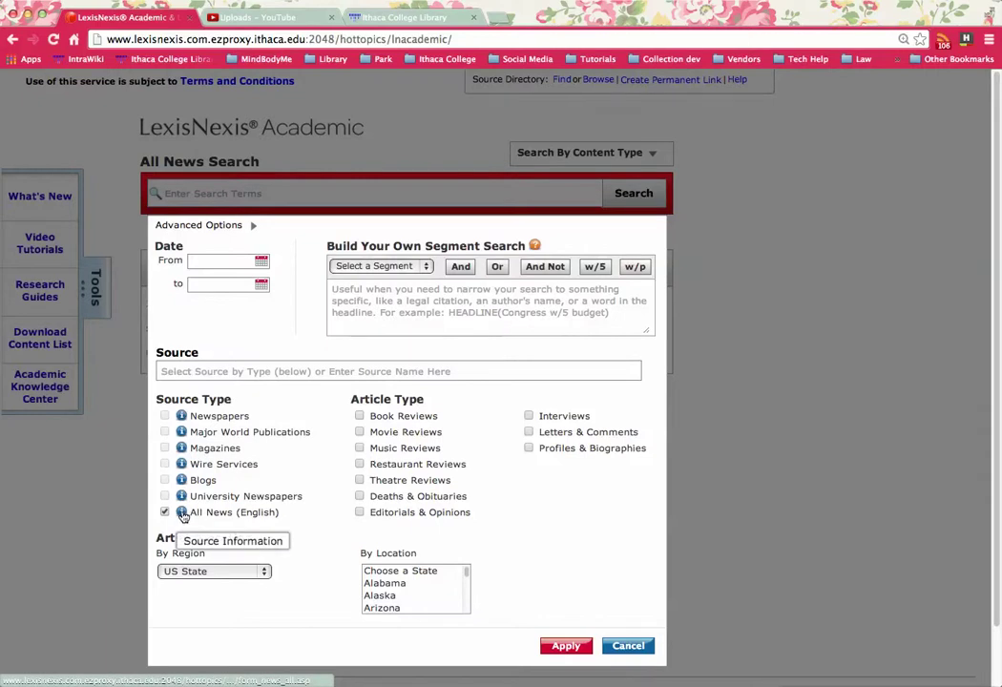
Step: Review the publications covered by the All News (English) source and the region choices for article location
{"action": "left_click", "coordinate": [182, 513]}
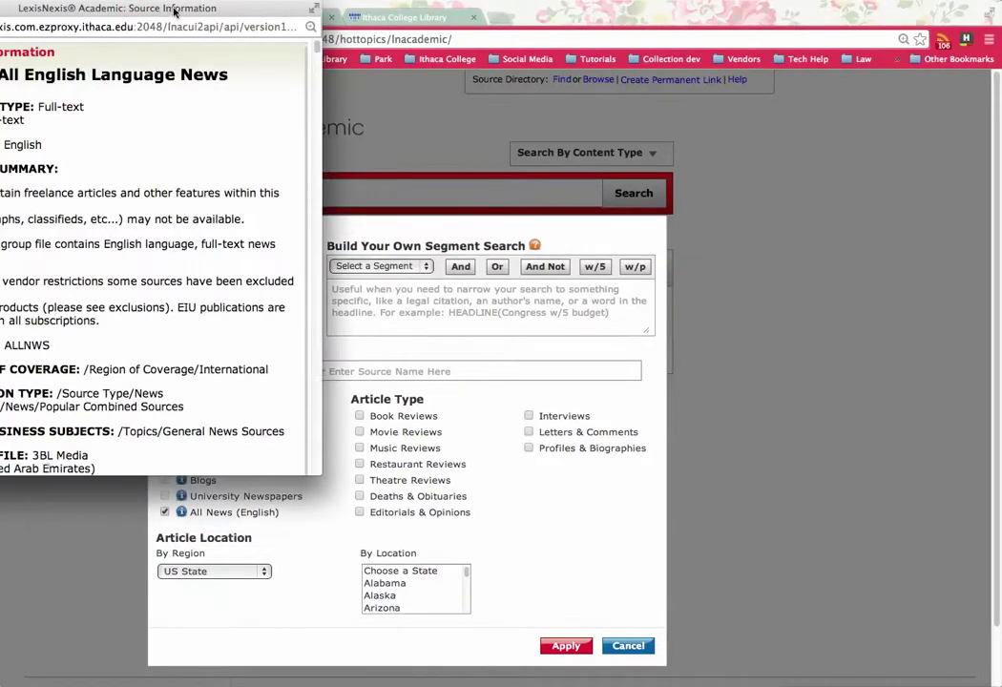
{"action": "left_click_drag", "start_coordinate": [174, 12], "coordinate": [307, 25]}
{"action": "left_click_drag", "start_coordinate": [448, 60], "coordinate": [453, 95]}
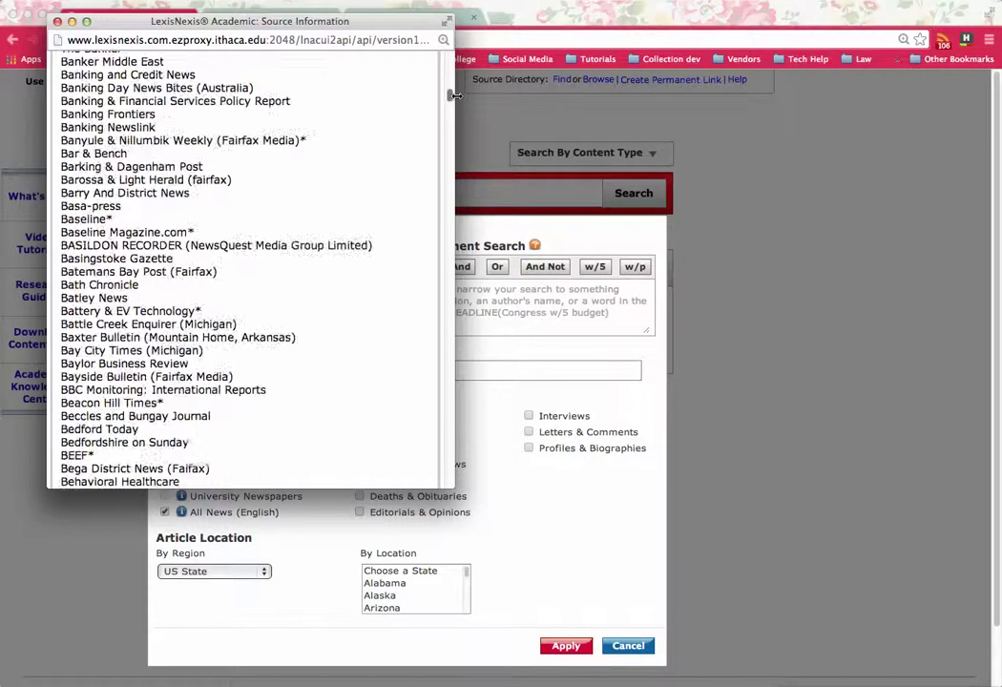
{"action": "left_click", "coordinate": [57, 21]}
{"action": "left_click", "coordinate": [235, 570]}
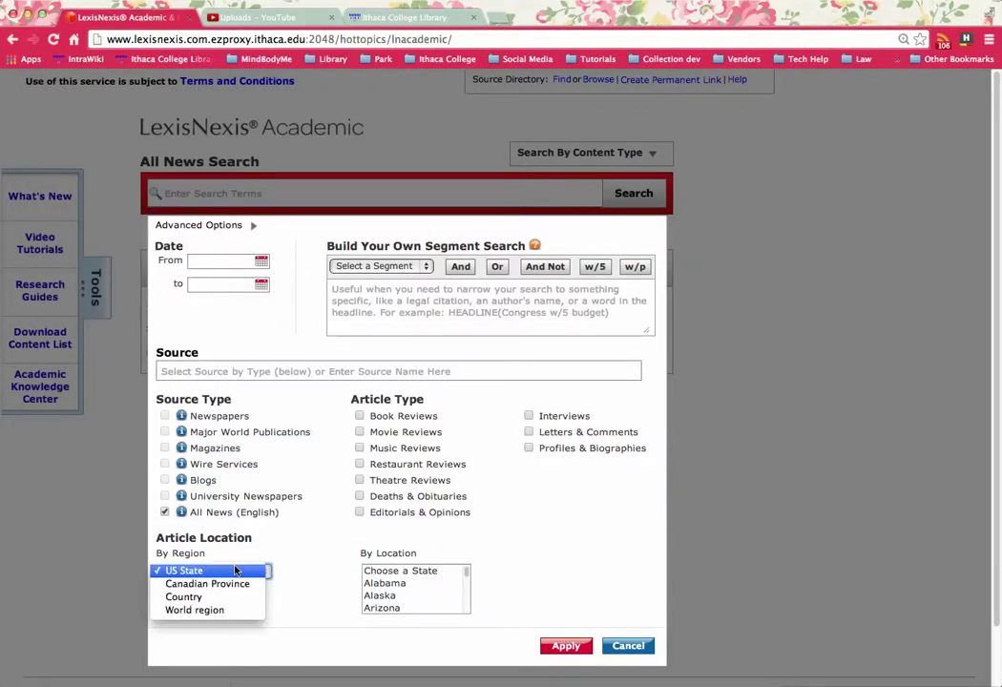
{"action": "left_click", "coordinate": [236, 571]}
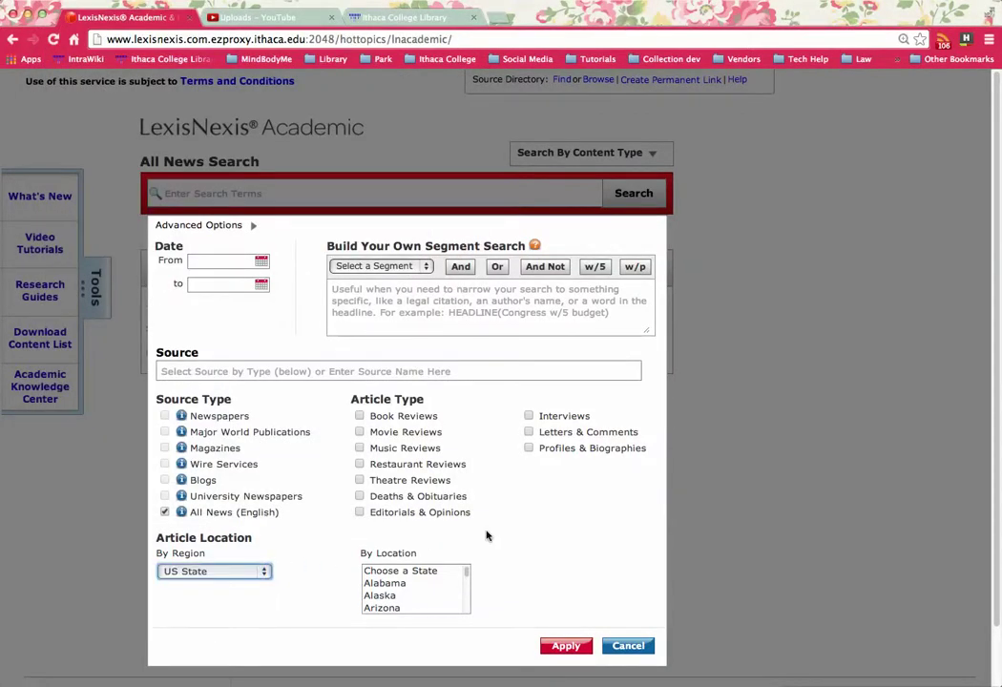
Step: Build the HLEAD segment search hlead(sochi and environment! and olympics) and run it
{"action": "left_click", "coordinate": [418, 267]}
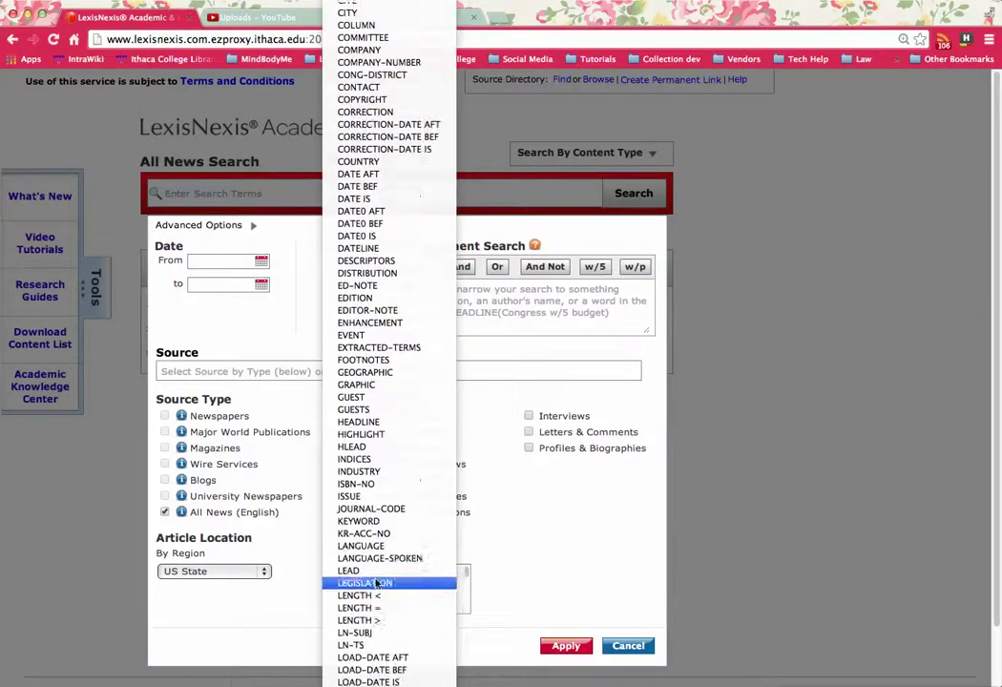
{"action": "left_click", "coordinate": [378, 447]}
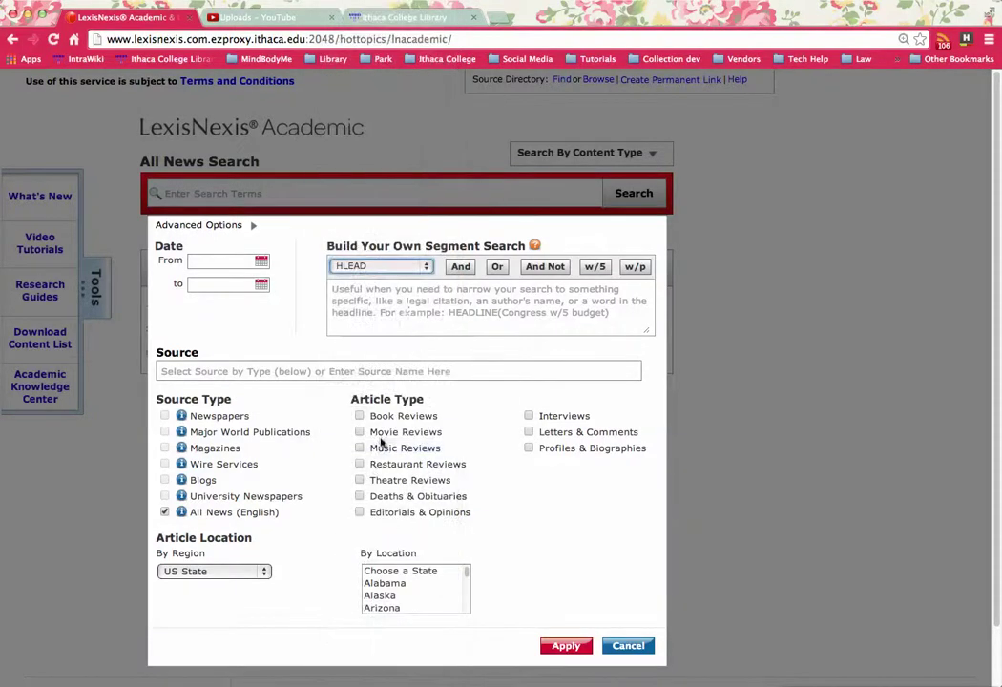
{"action": "left_click", "coordinate": [400, 306]}
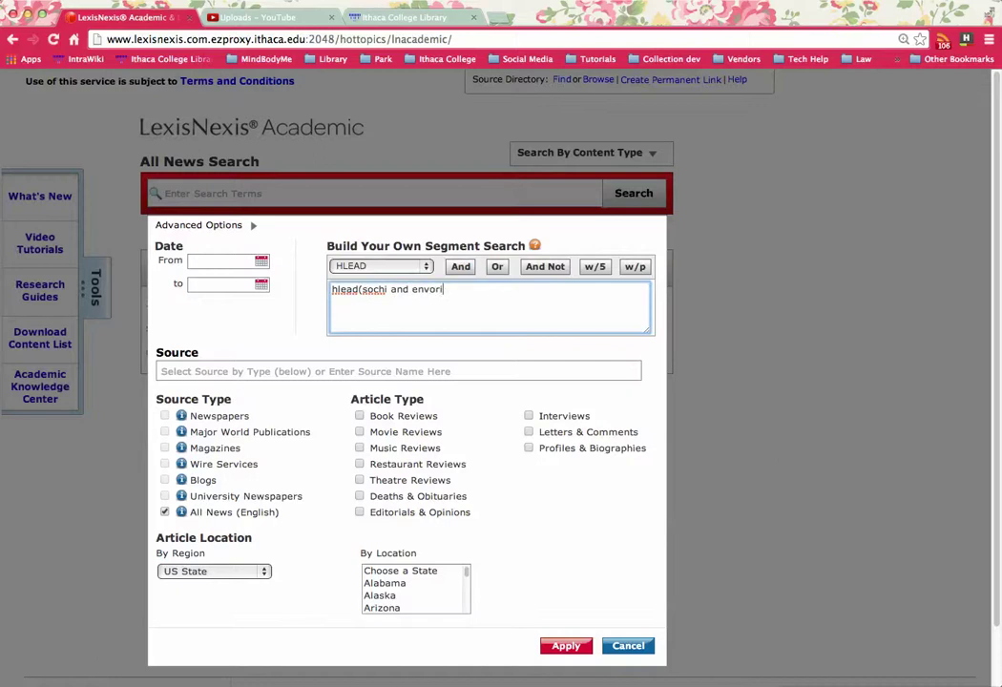
{"action": "type", "text": "ronme"}
{"action": "left_click", "coordinate": [566, 646]}
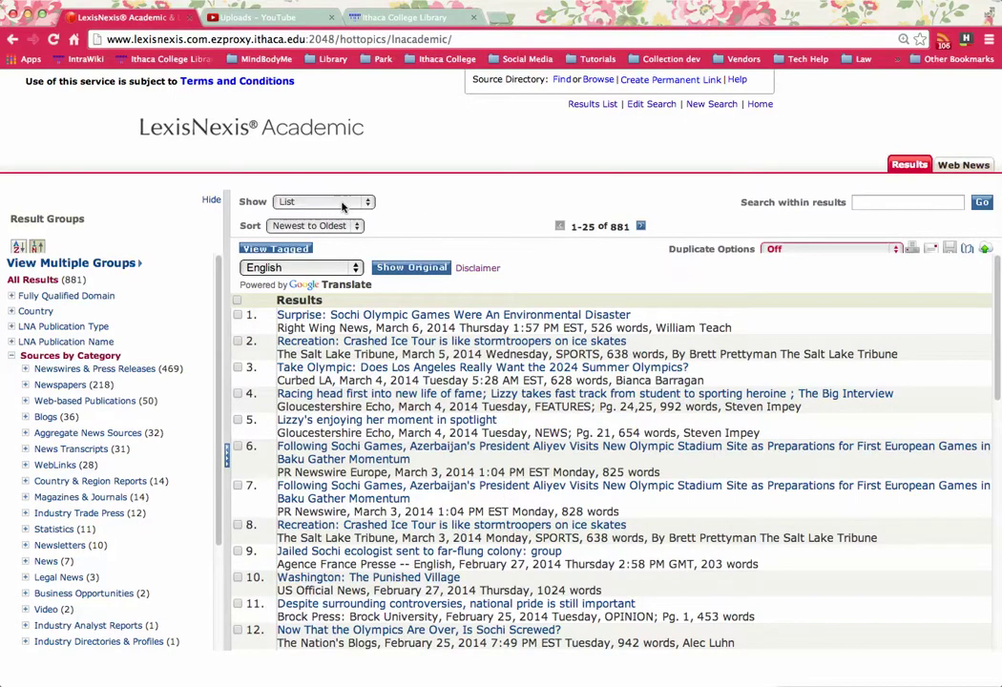
Step: View the search results as an expanded list and in KWIC format, advancing to the second result
{"action": "left_click", "coordinate": [343, 206]}
{"action": "left_click", "coordinate": [349, 214]}
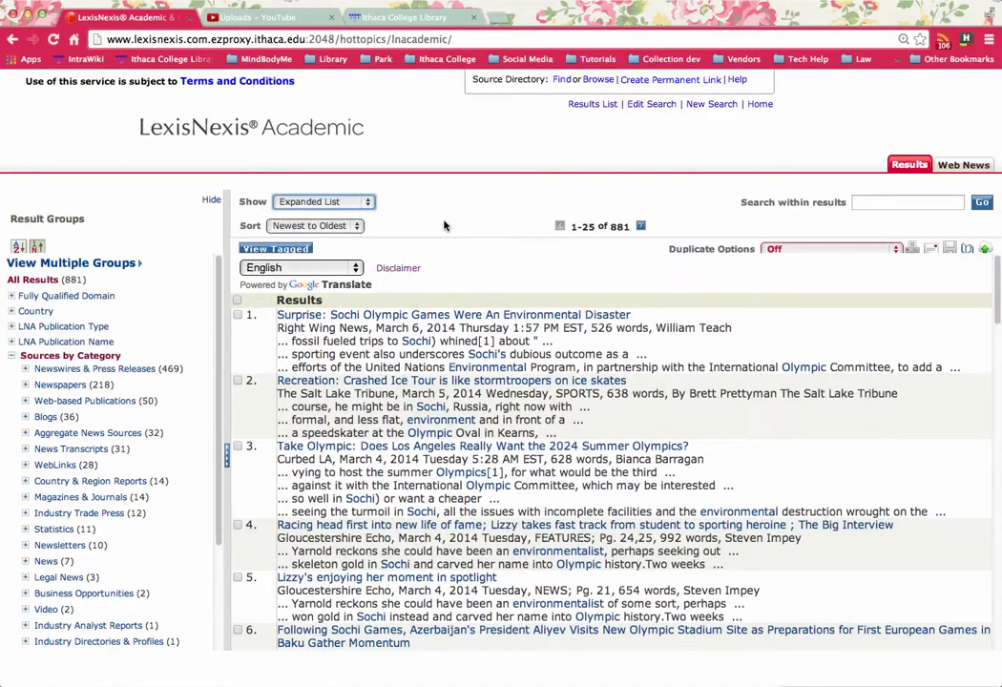
{"action": "left_click", "coordinate": [319, 202]}
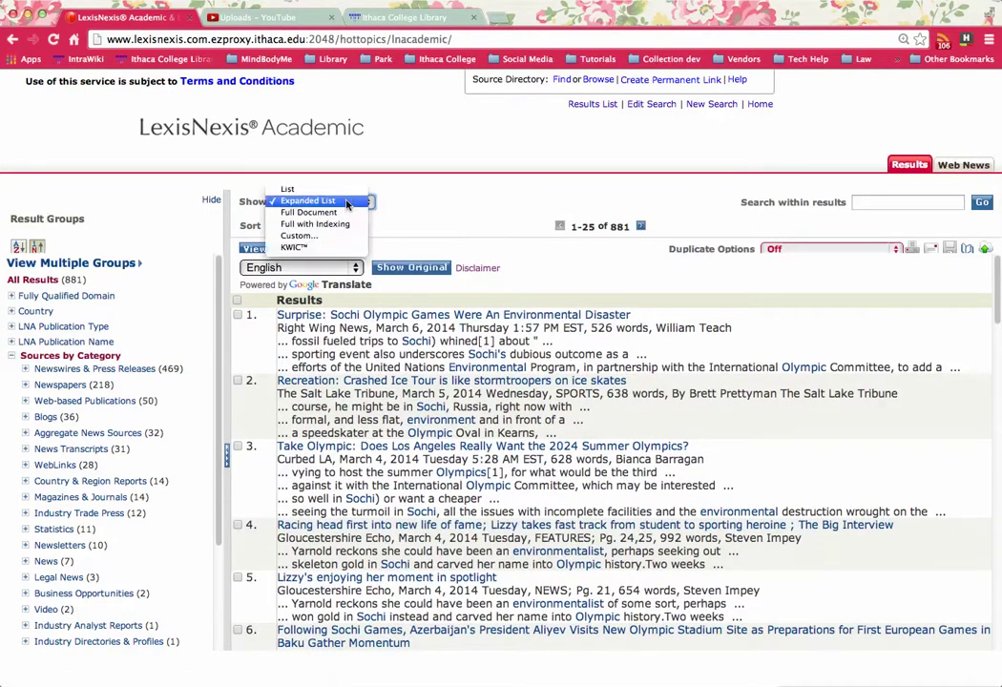
{"action": "left_click", "coordinate": [341, 251]}
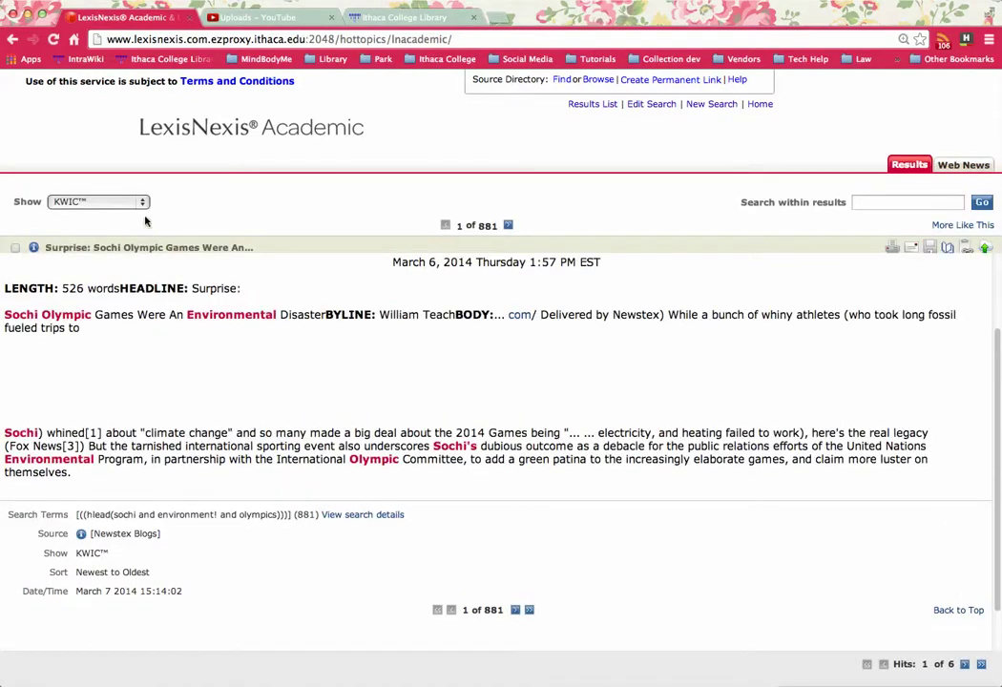
{"action": "left_click", "coordinate": [508, 227]}
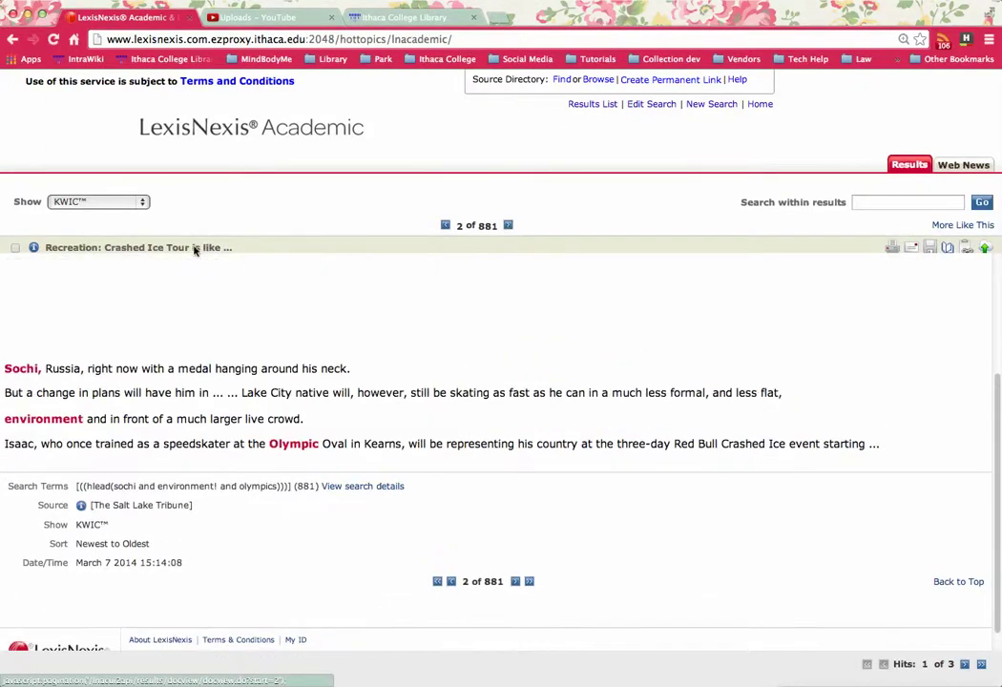
Step: View the second result as a full document and return to the results list
{"action": "left_click", "coordinate": [105, 203]}
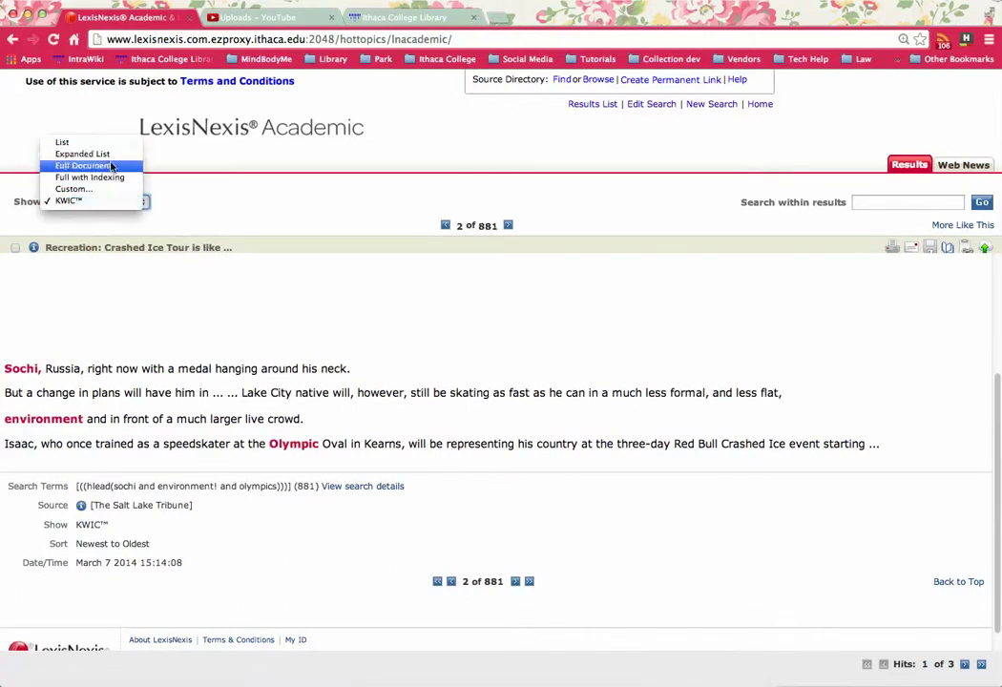
{"action": "left_click", "coordinate": [96, 165]}
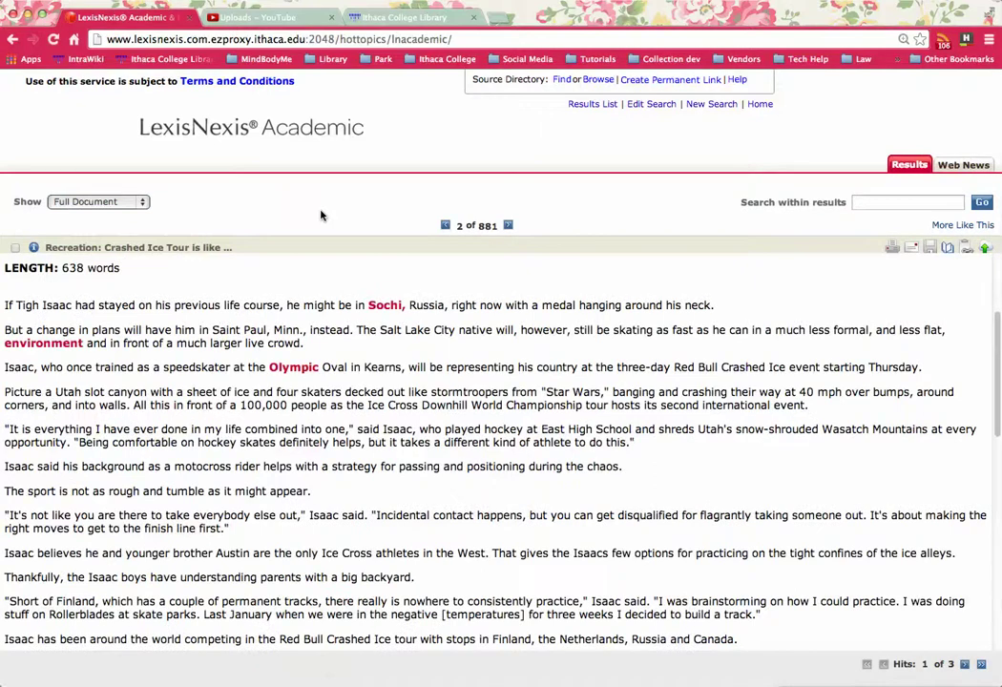
{"action": "left_click", "coordinate": [105, 202]}
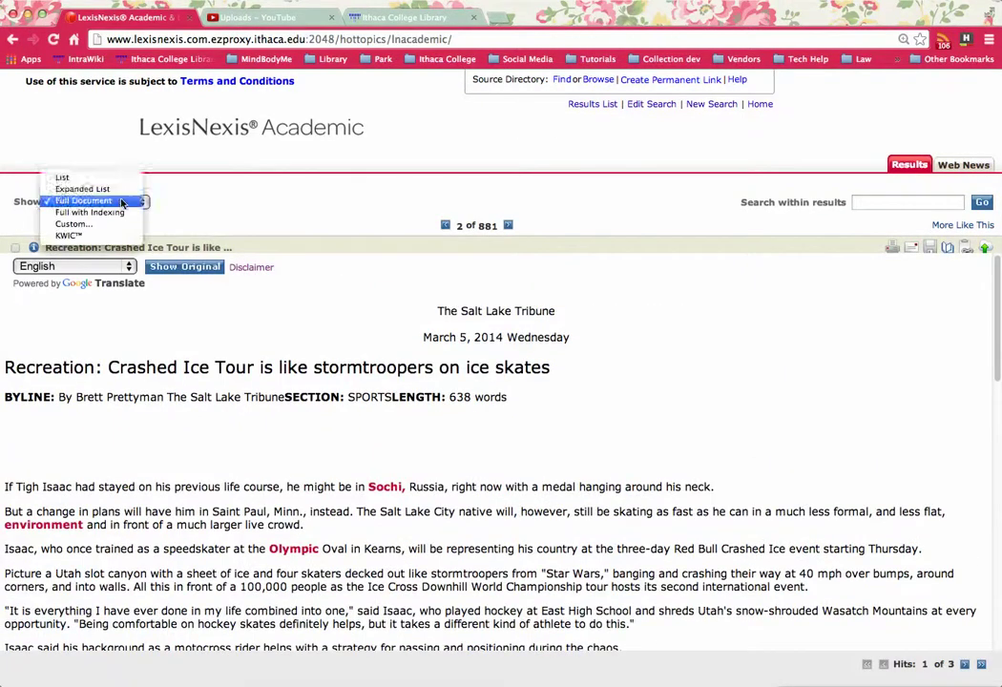
{"action": "left_click", "coordinate": [66, 146]}
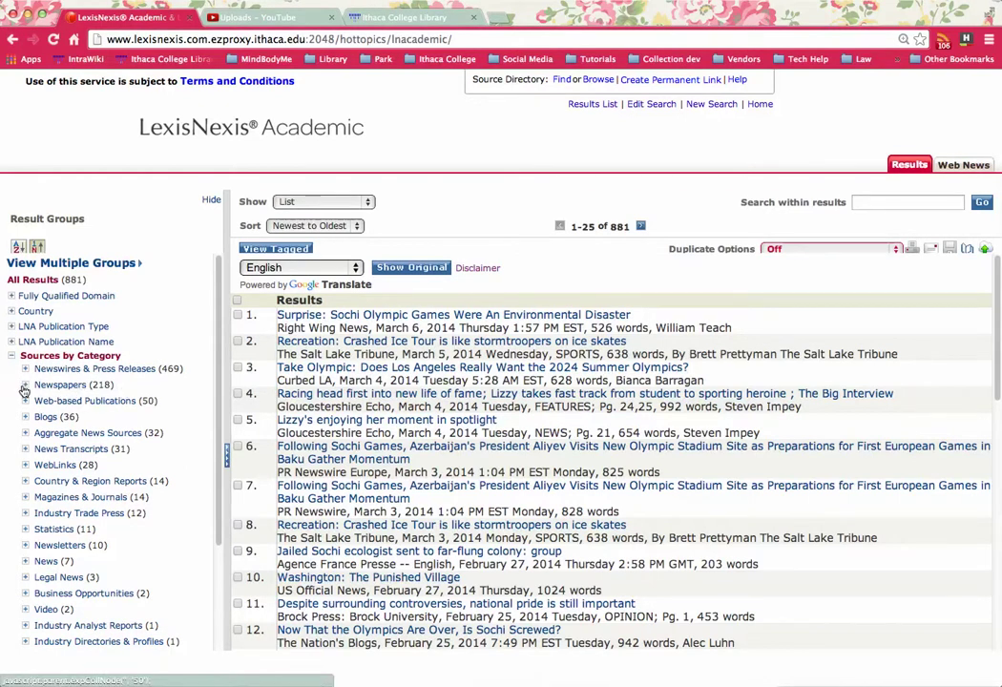
Step: Narrow the newspaper results to The Times (London) and open the article "Jail for anti-Sochi activist over a spray-painted fence"
{"action": "left_click", "coordinate": [26, 388]}
{"action": "scroll", "coordinate": [162, 305], "scroll_direction": "down", "scroll_amount": 3}
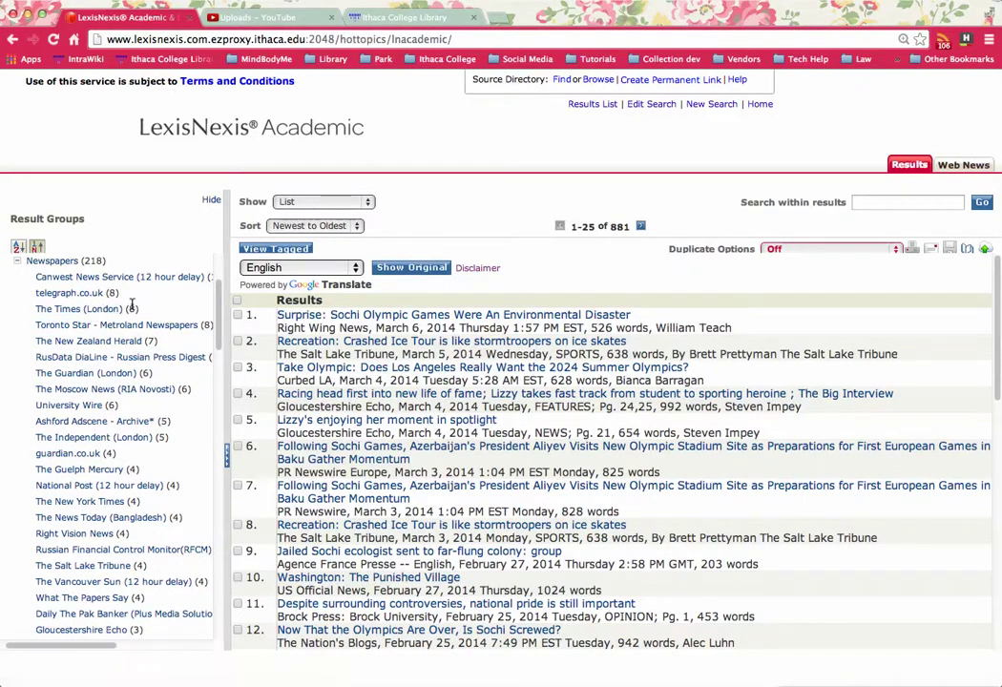
{"action": "left_click", "coordinate": [82, 315]}
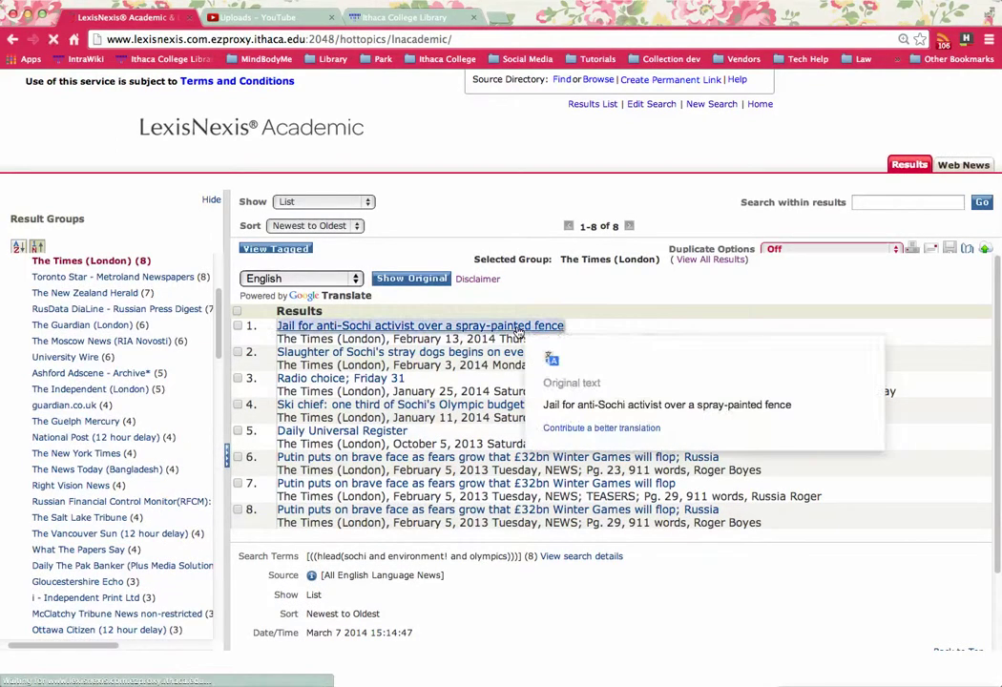
{"action": "left_click", "coordinate": [448, 328]}
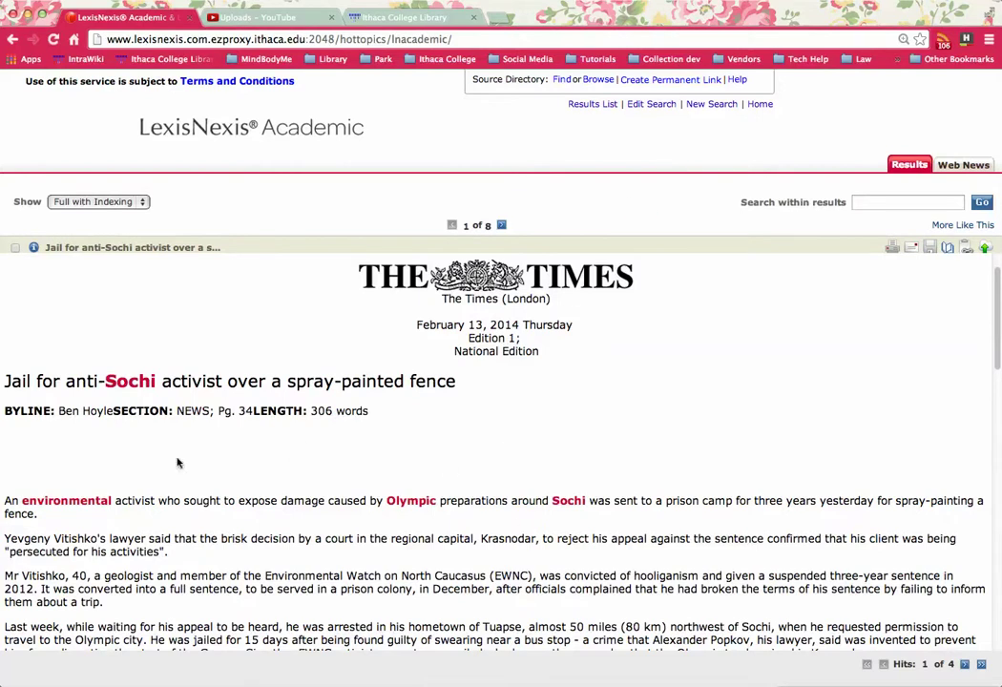
Step: Tag the open Times article and review the file formats offered for emailing it, without sending
{"action": "left_click_drag", "start_coordinate": [175, 410], "coordinate": [213, 411]}
{"action": "left_click", "coordinate": [15, 248]}
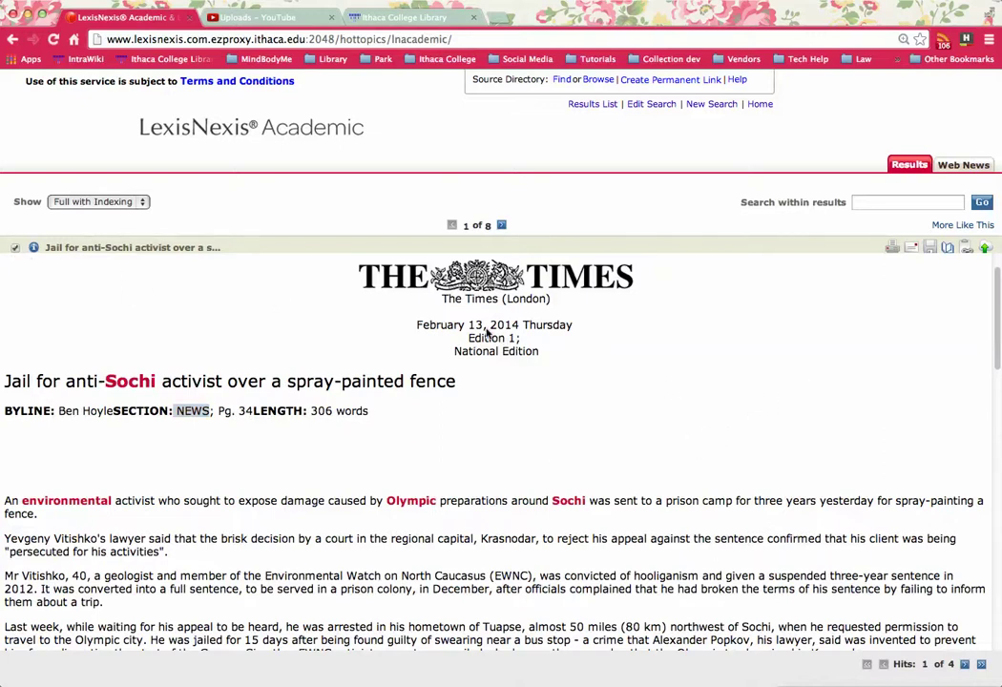
{"action": "left_click", "coordinate": [911, 248]}
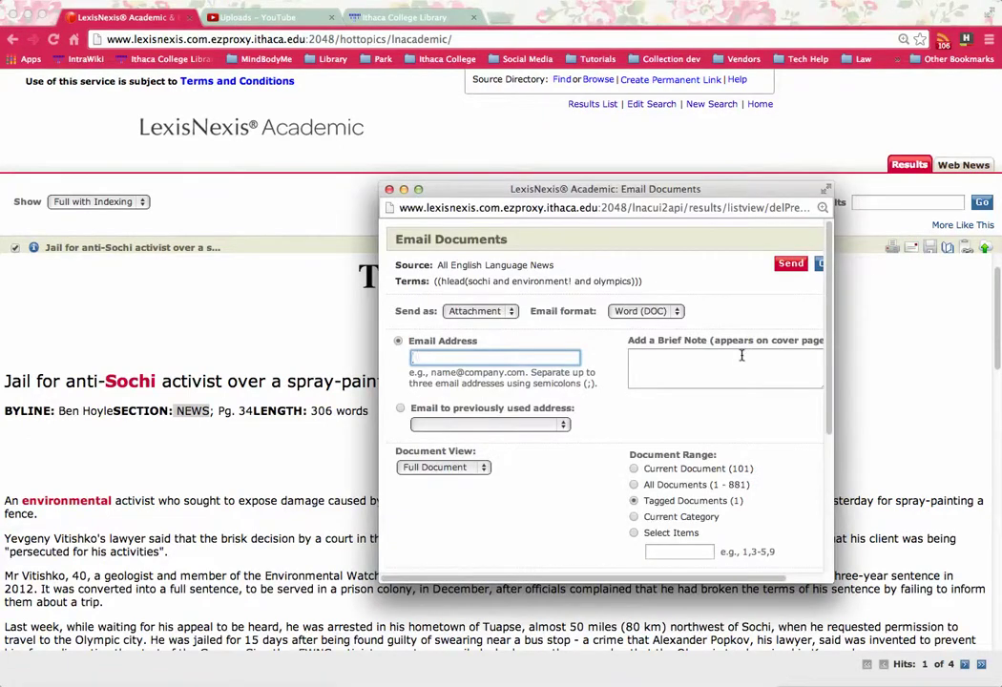
{"action": "left_click", "coordinate": [676, 311]}
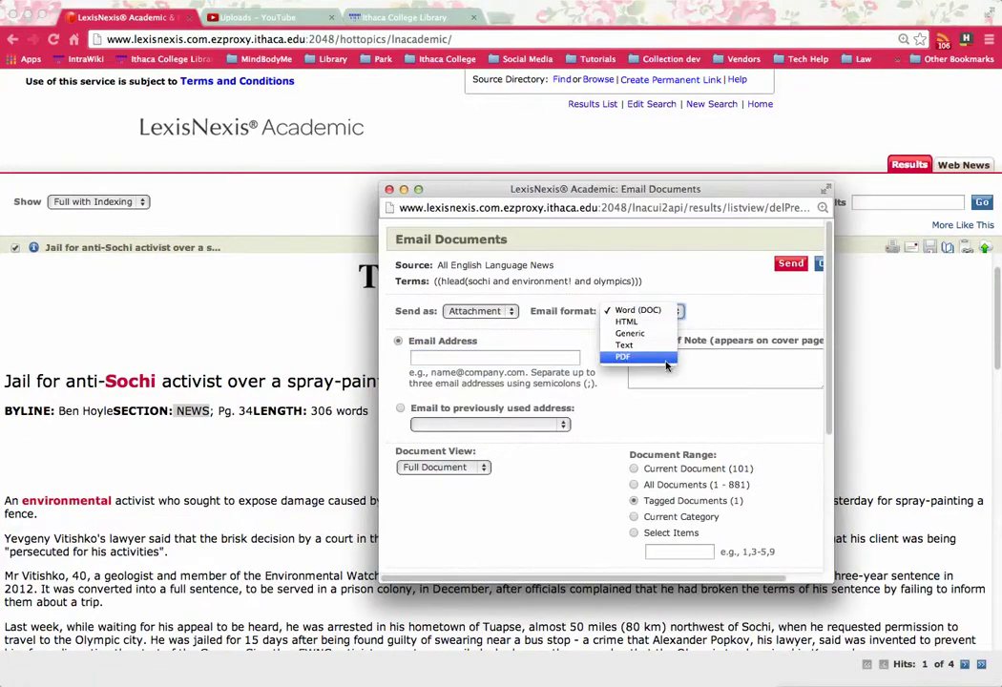
{"action": "left_click", "coordinate": [585, 262]}
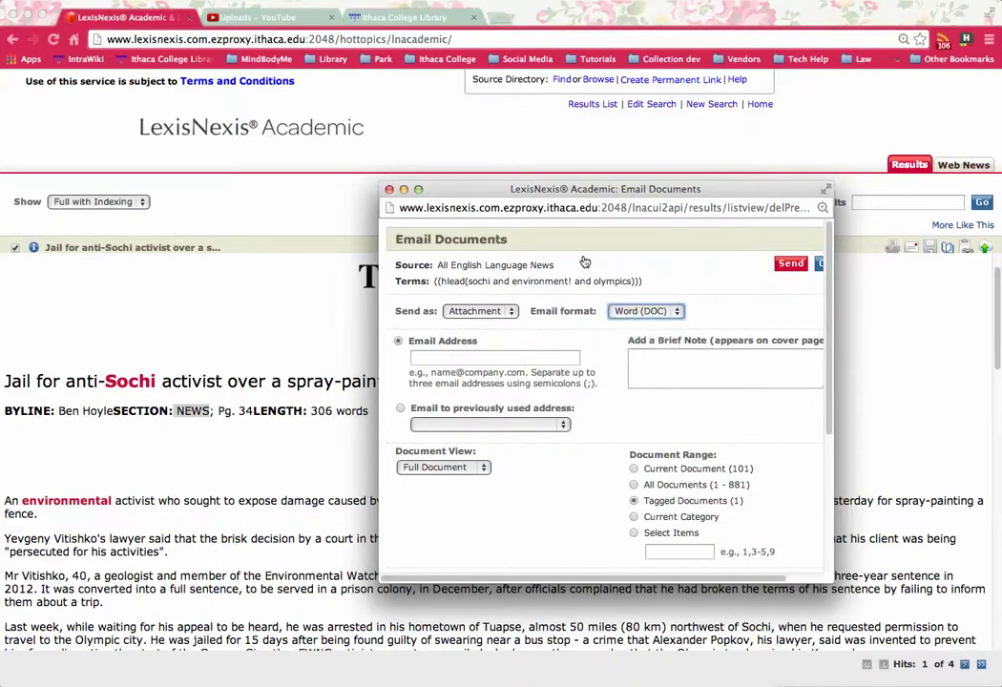
{"action": "left_click", "coordinate": [390, 189]}
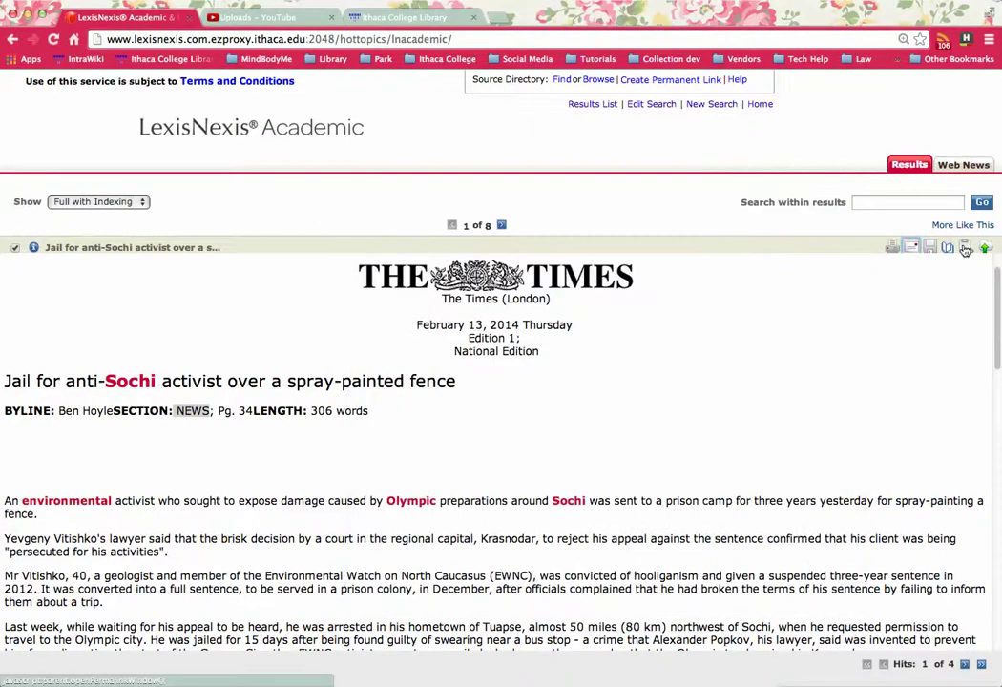
Step: Copy the link address of the open Times article from its link-copying window, and close that window
{"action": "left_click", "coordinate": [966, 249]}
{"action": "right_click", "coordinate": [589, 357]}
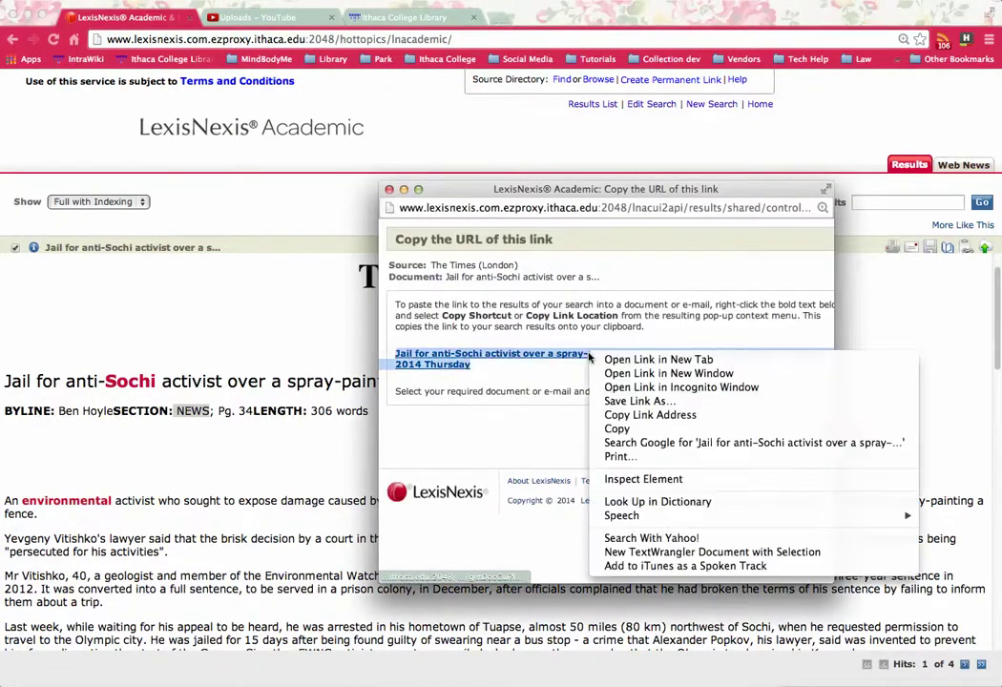
{"action": "left_click", "coordinate": [654, 411]}
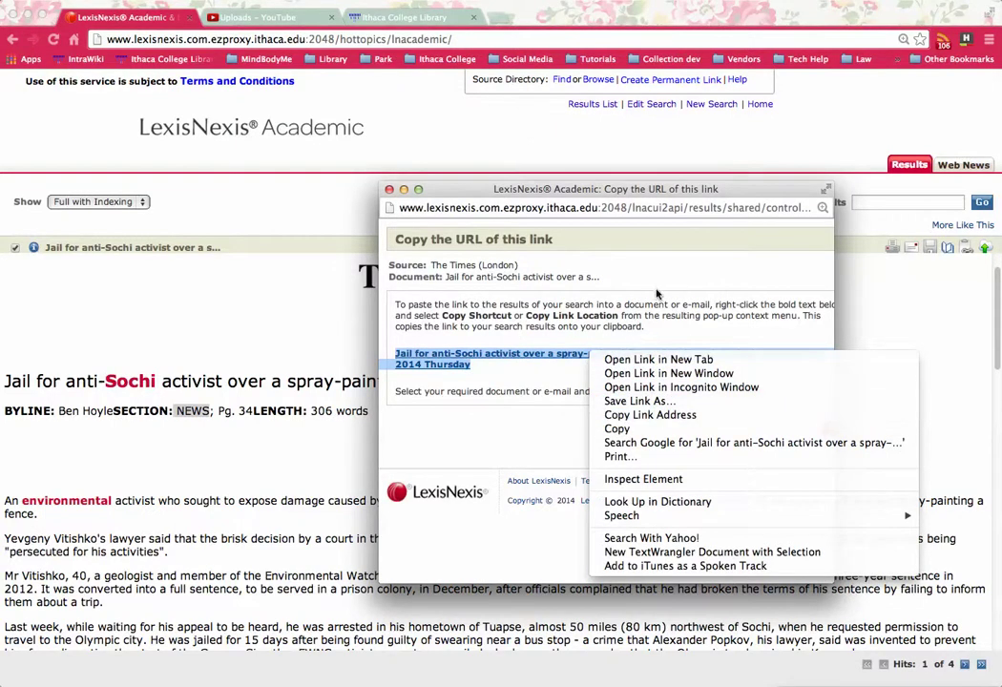
{"action": "left_click", "coordinate": [389, 189]}
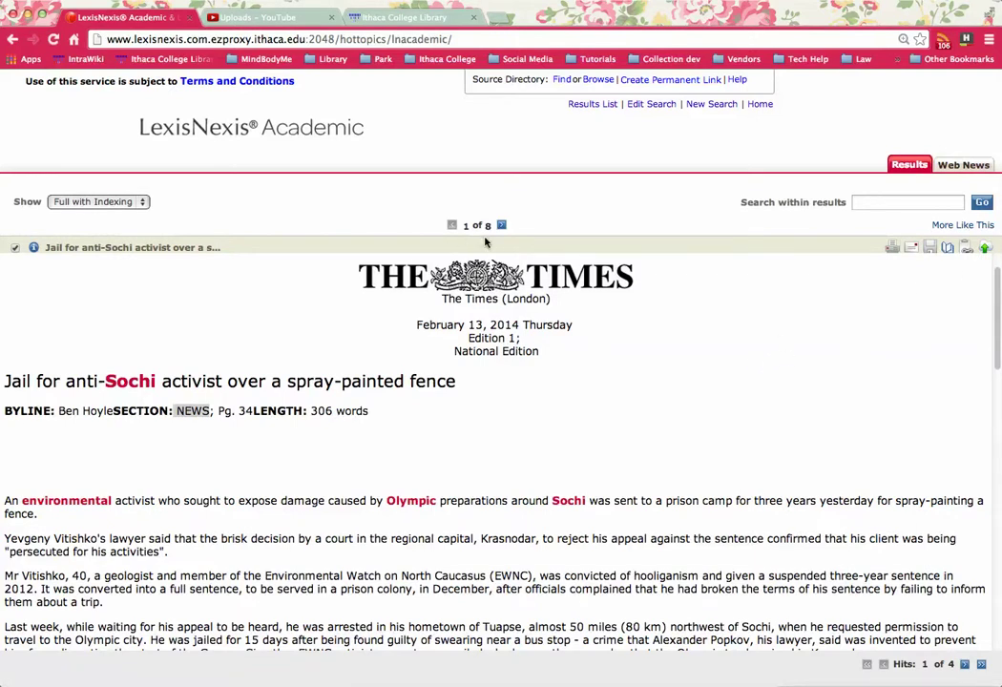
Step: Return to the LexisNexis Academic home page and open the Broadcast Transcripts search
{"action": "left_click", "coordinate": [326, 139]}
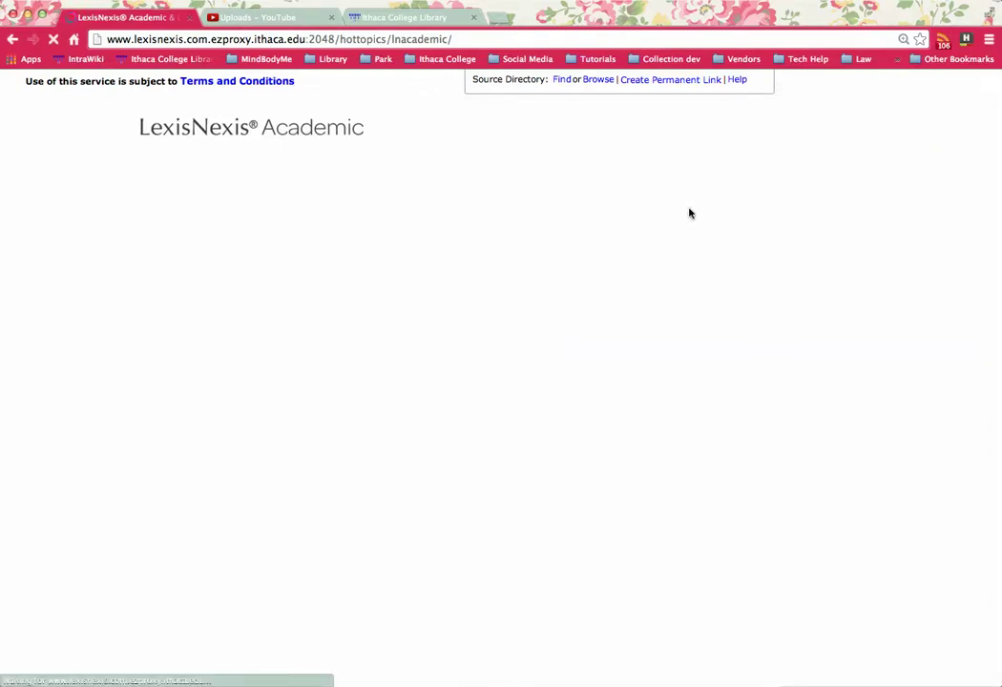
{"action": "left_click", "coordinate": [605, 158]}
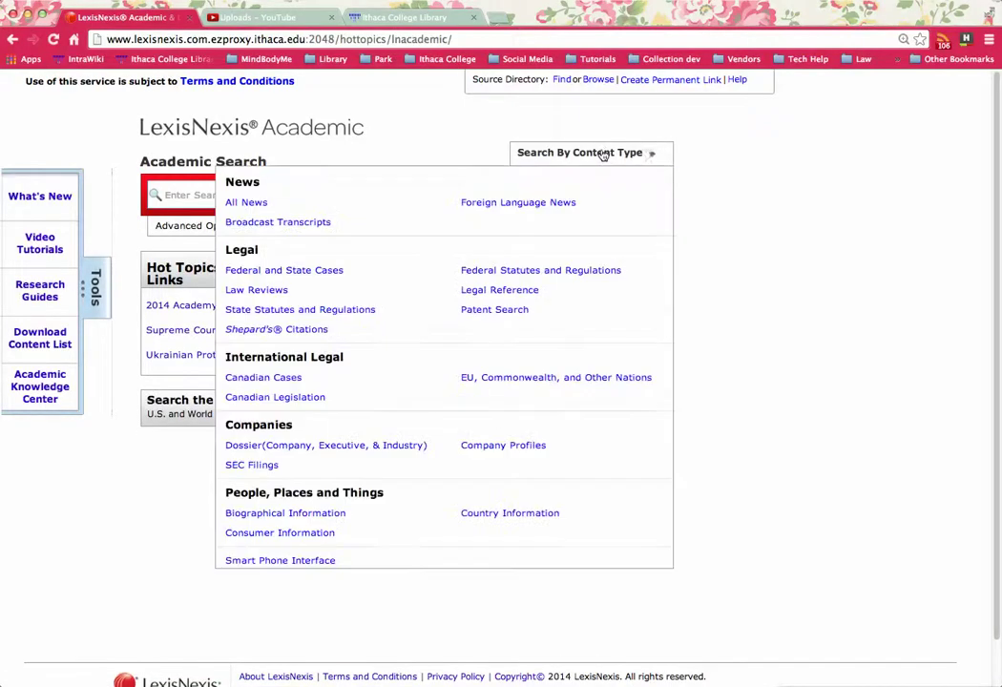
{"action": "left_click", "coordinate": [305, 225]}
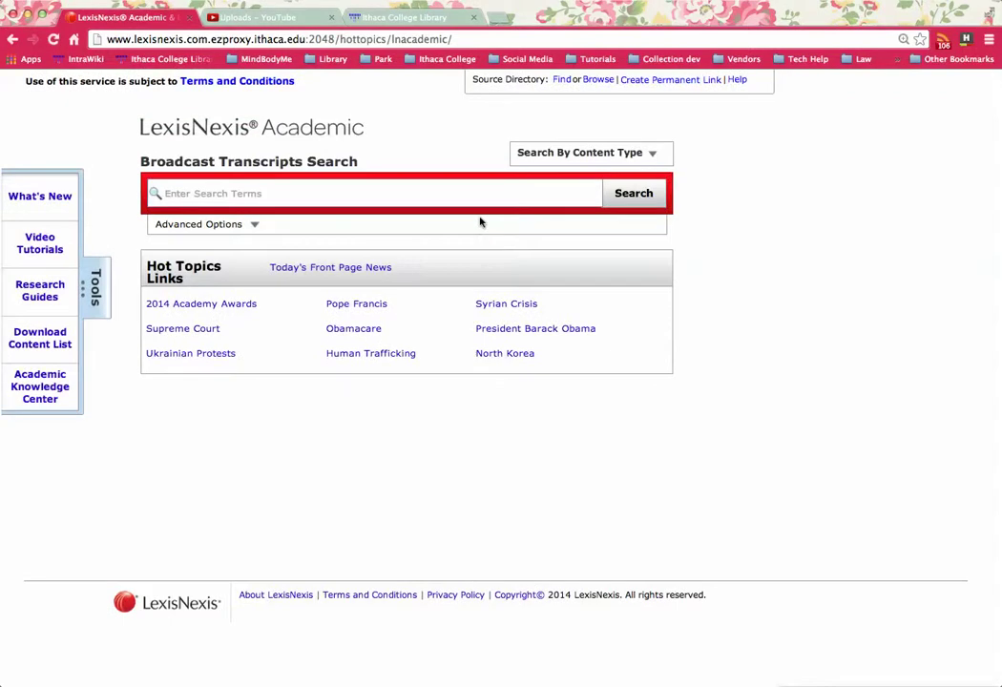
Step: Search all broadcast transcripts with the advanced segment query "atleast5(sochi and olympics and environment!)"
{"action": "left_click", "coordinate": [254, 224]}
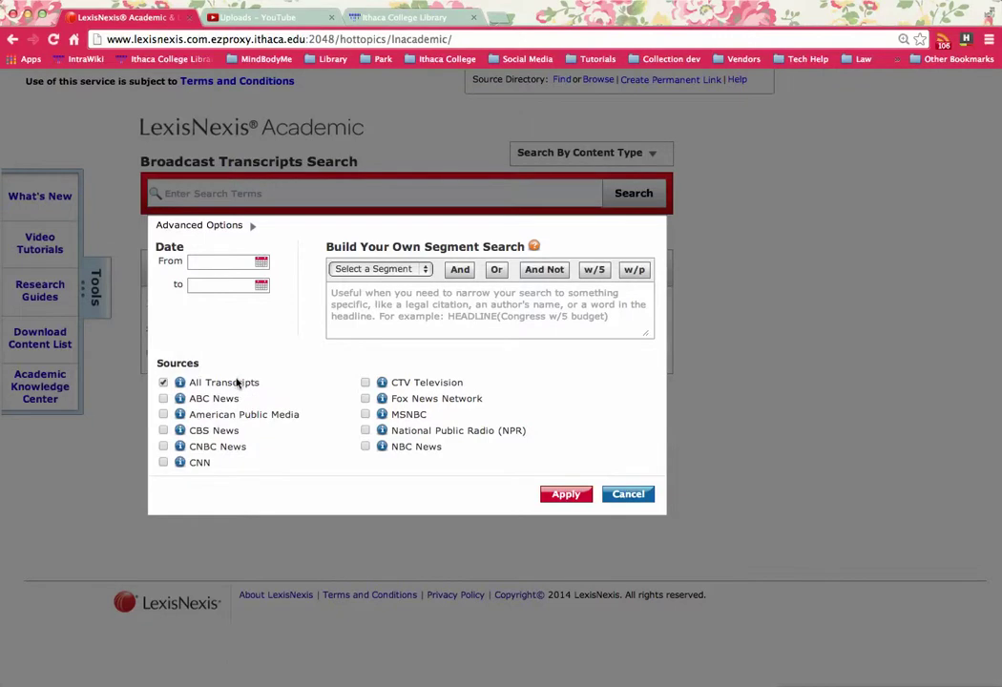
{"action": "left_click", "coordinate": [384, 296]}
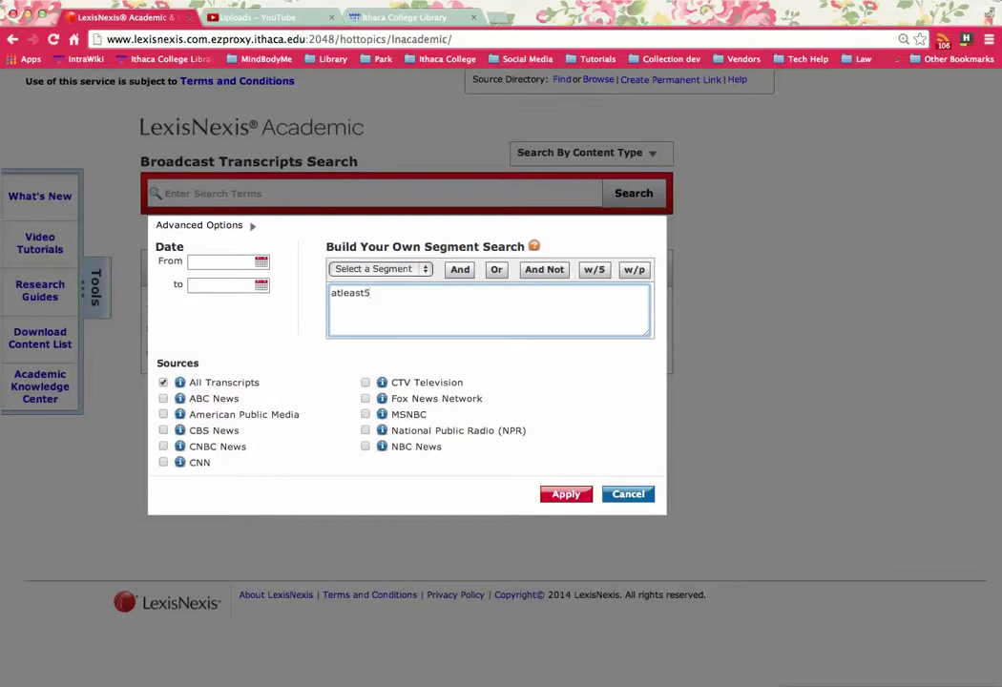
{"action": "type", "text": "(sochi and olympics and environment!"}
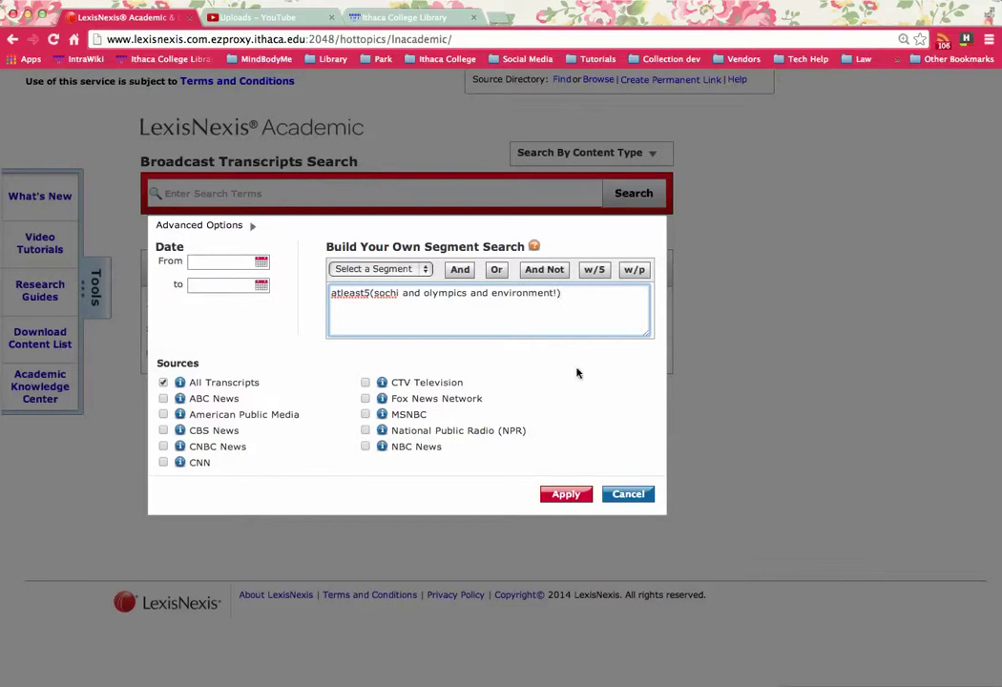
{"action": "left_click", "coordinate": [408, 314]}
{"action": "left_click", "coordinate": [571, 498]}
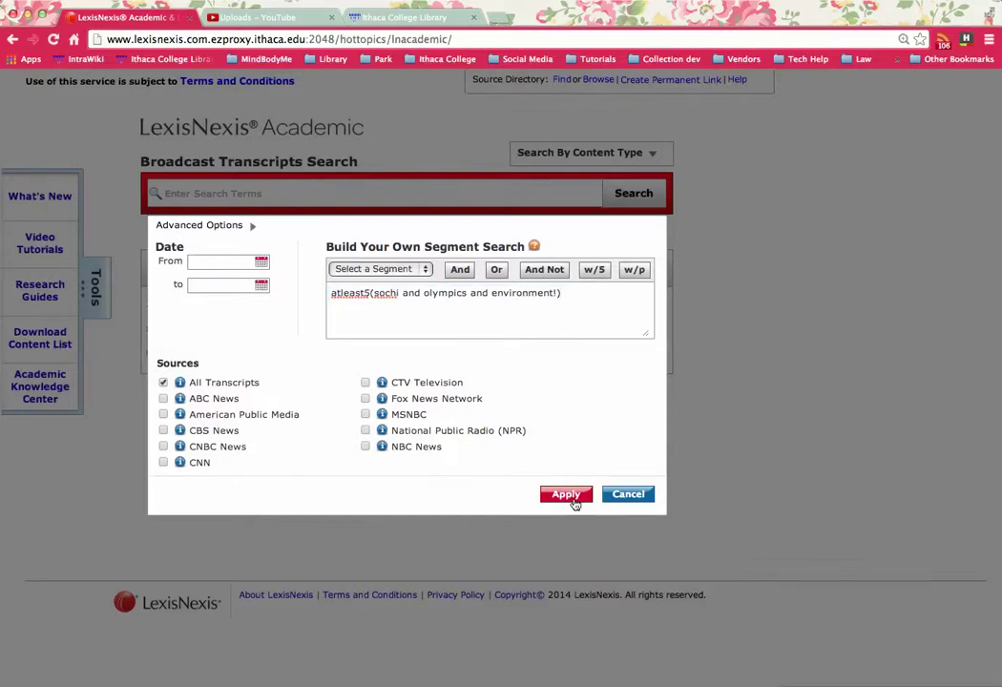
{"action": "left_click", "coordinate": [638, 196]}
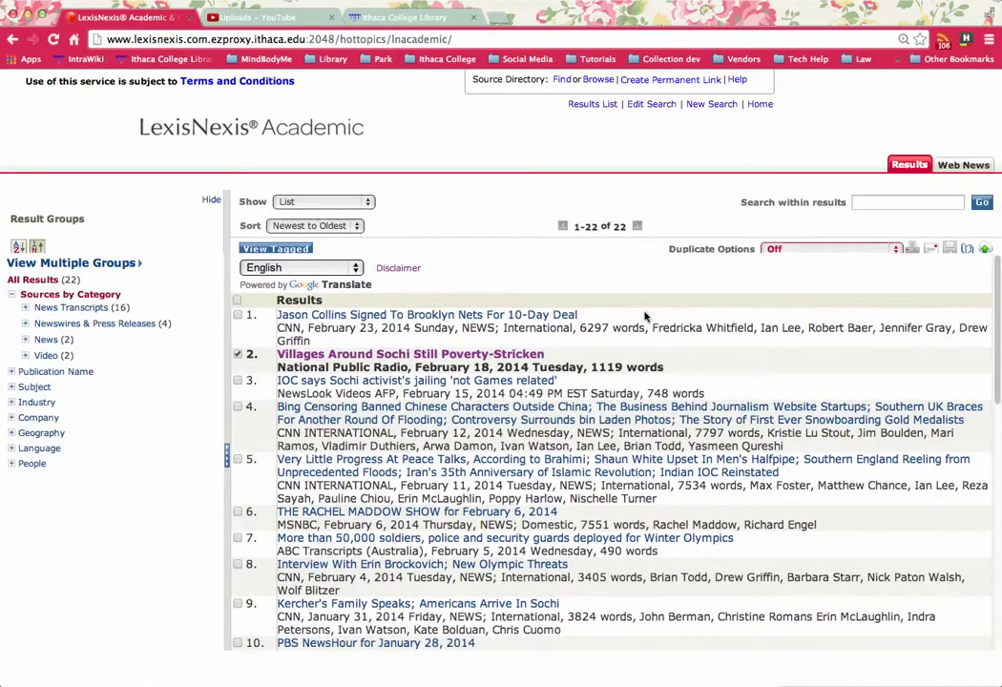
Step: Read through the transcript "Villages Around Sochi Still Poverty-Stricken" and check its email delivery options without sending
{"action": "left_click", "coordinate": [493, 356]}
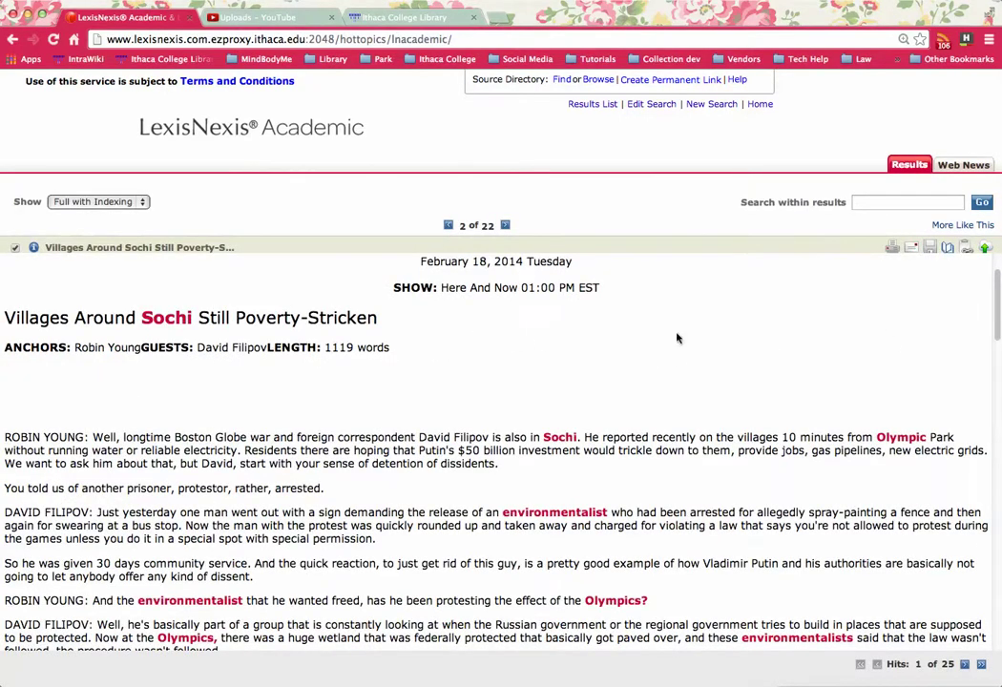
{"action": "left_click_drag", "start_coordinate": [442, 287], "coordinate": [520, 287]}
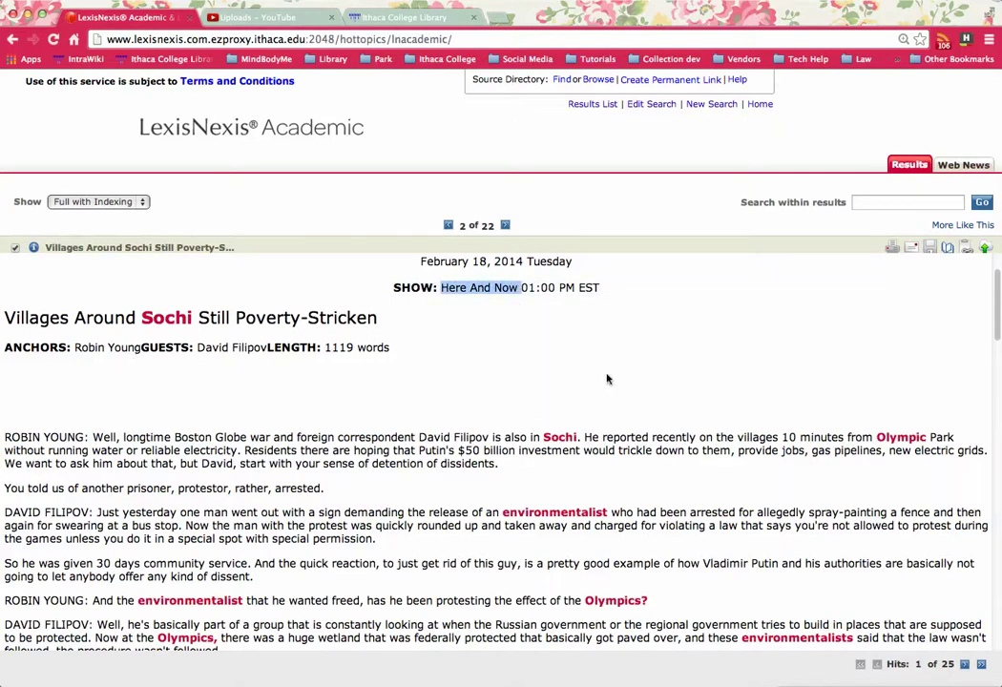
{"action": "scroll", "coordinate": [994, 335], "scroll_direction": "down", "scroll_amount": 3}
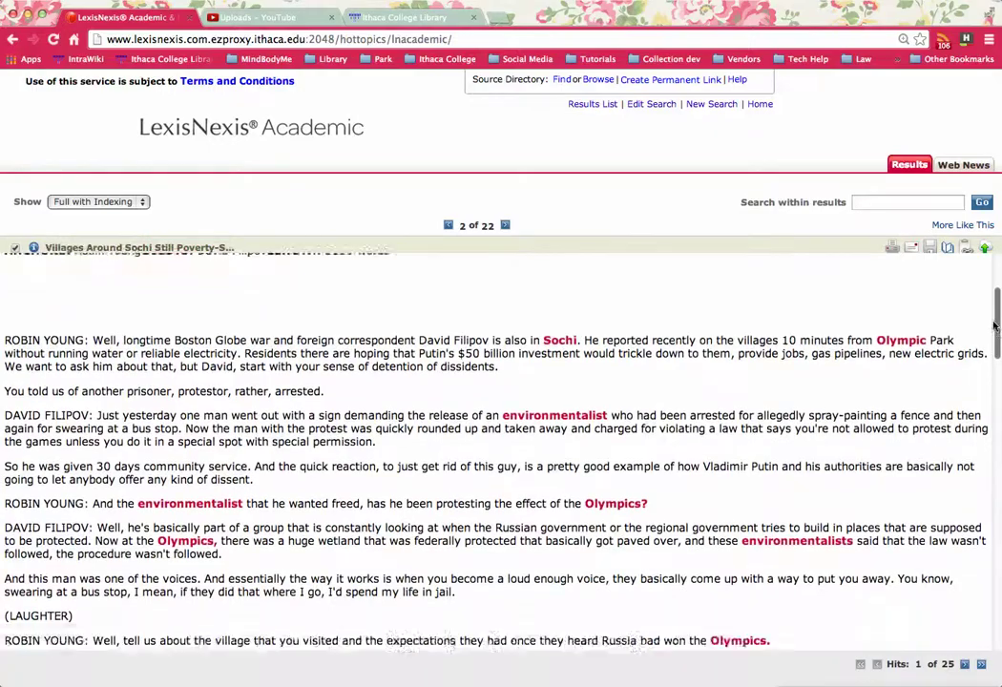
{"action": "left_click_drag", "start_coordinate": [994, 336], "coordinate": [991, 420]}
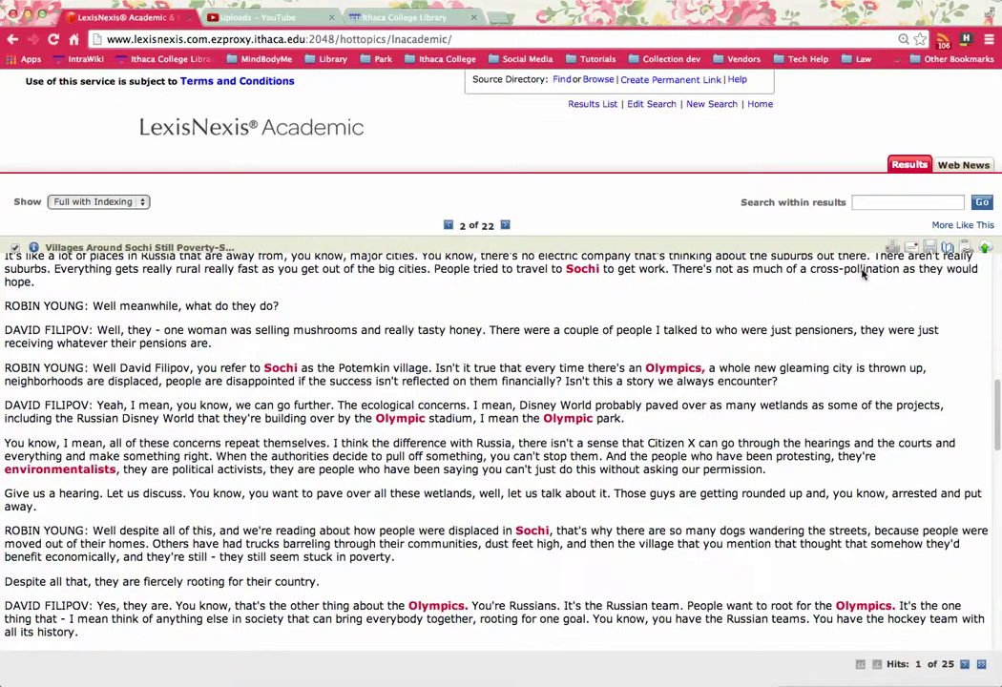
{"action": "left_click", "coordinate": [911, 247]}
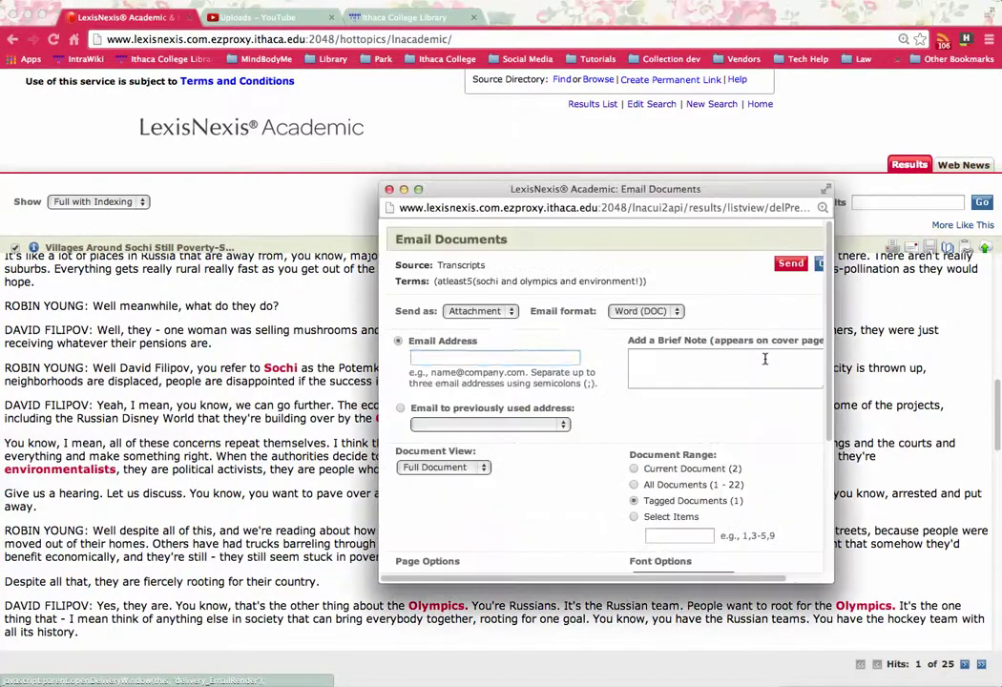
{"action": "key", "text": "super+w"}
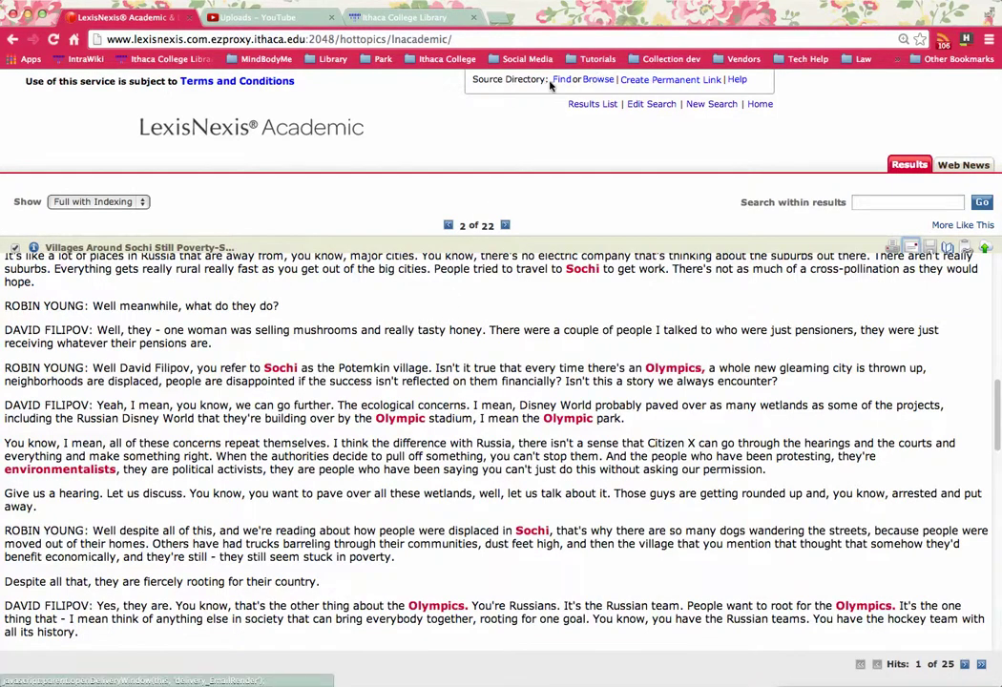
Step: Browse the source directory by publication type, filter it to Russia, and list the newspapers in the News category
{"action": "left_click", "coordinate": [599, 83]}
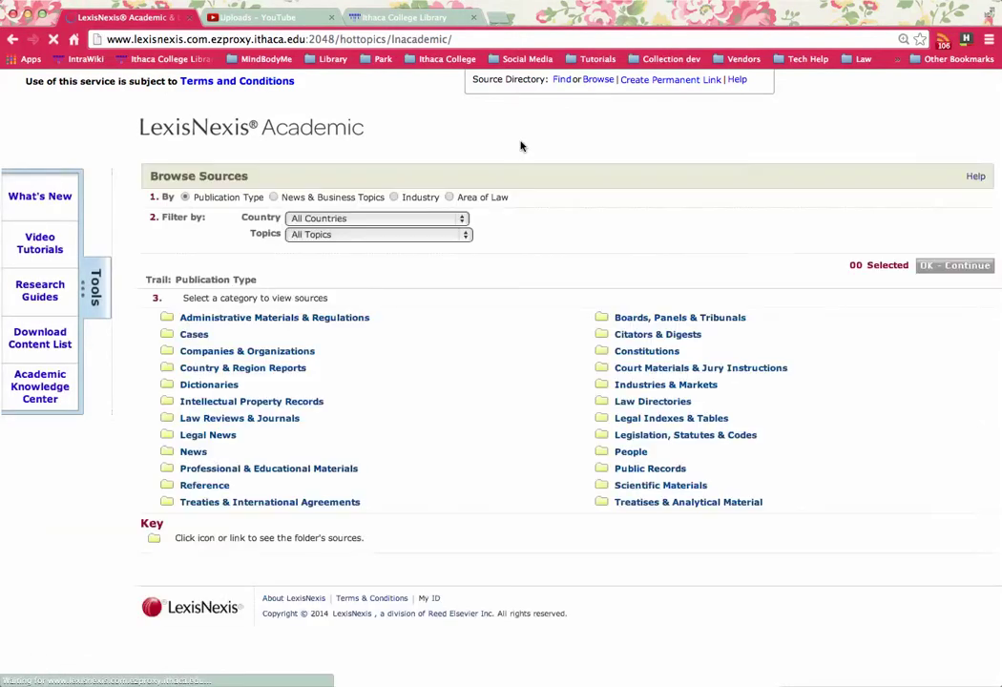
{"action": "left_click", "coordinate": [430, 219]}
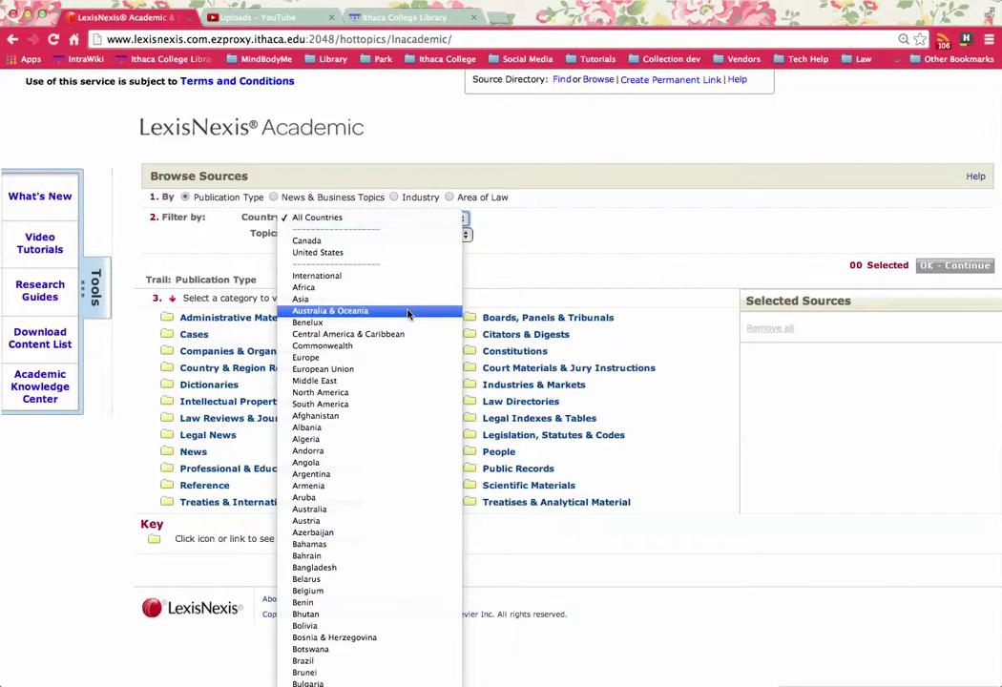
{"action": "scroll", "coordinate": [410, 313], "scroll_direction": "down", "scroll_amount": 15}
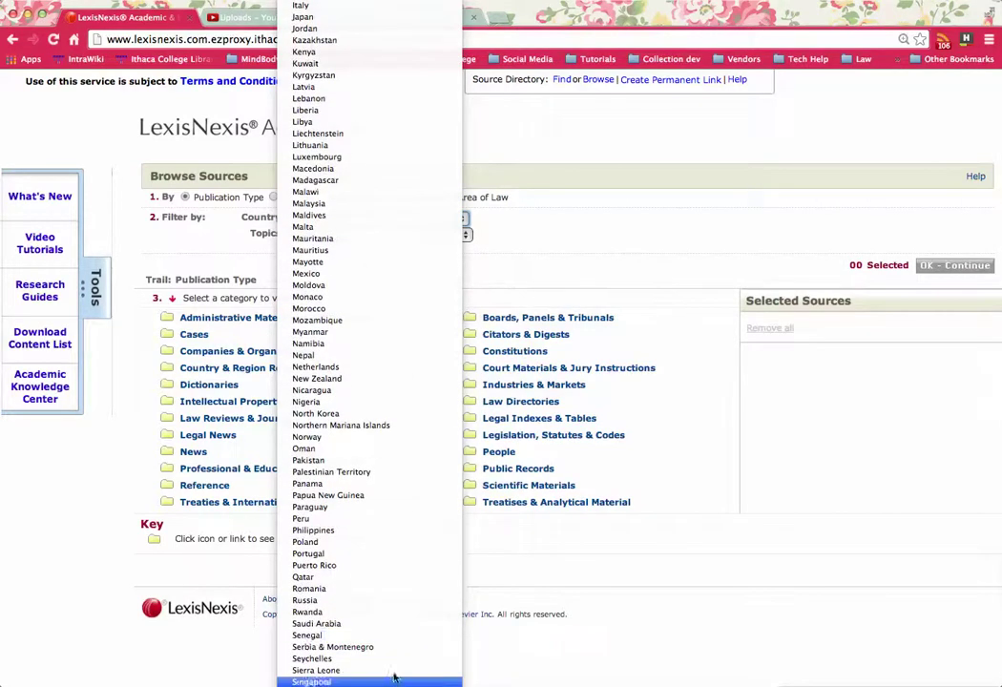
{"action": "left_click", "coordinate": [392, 601]}
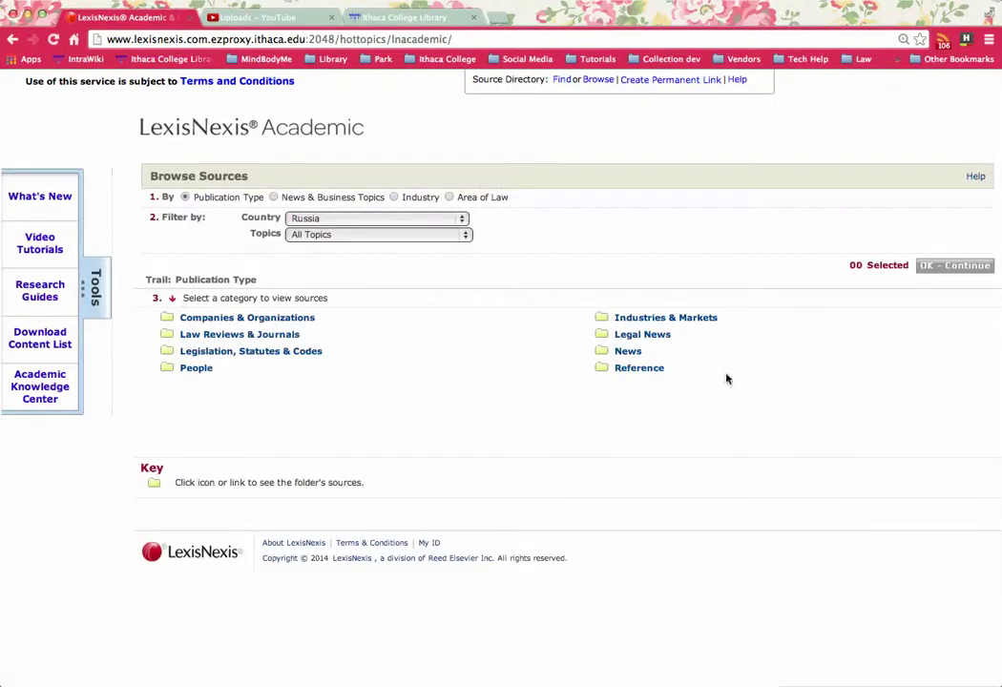
{"action": "left_click", "coordinate": [629, 352]}
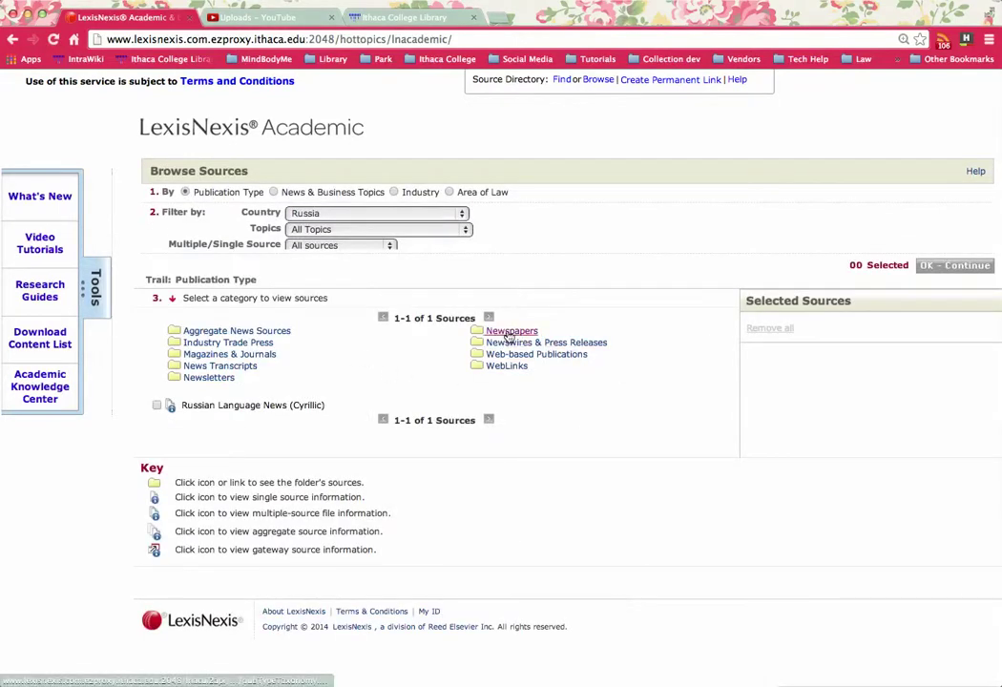
{"action": "left_click", "coordinate": [509, 332]}
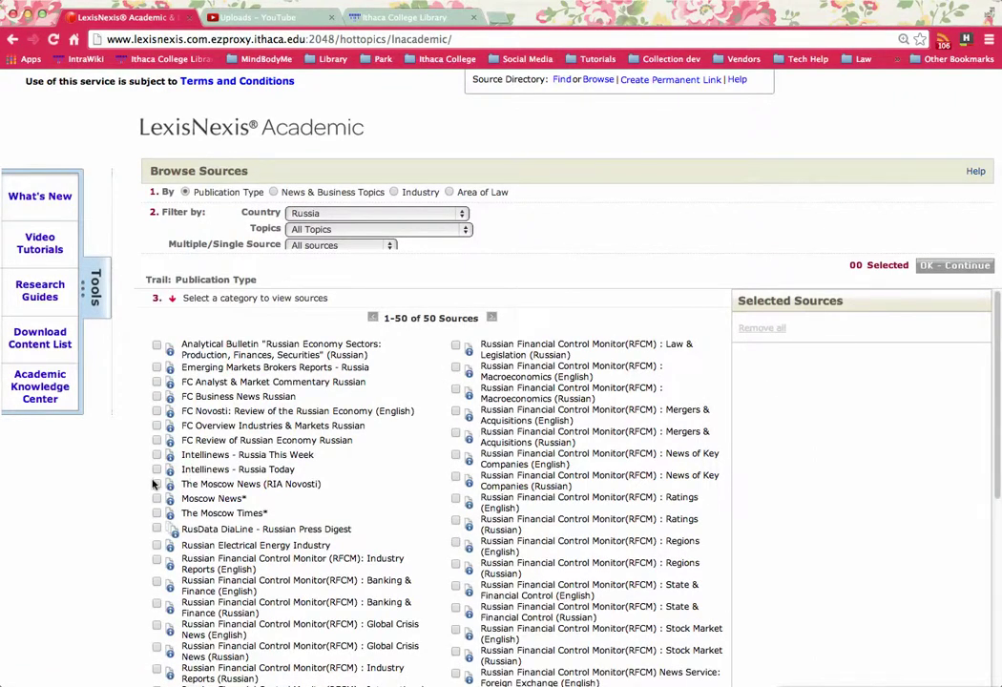
Step: Select The Moscow News (RIA Novosti), Moscow News, The Moscow Times and RusData DiaLine - Russian Press Digest as sources
{"action": "left_click", "coordinate": [157, 484]}
{"action": "left_click", "coordinate": [157, 498]}
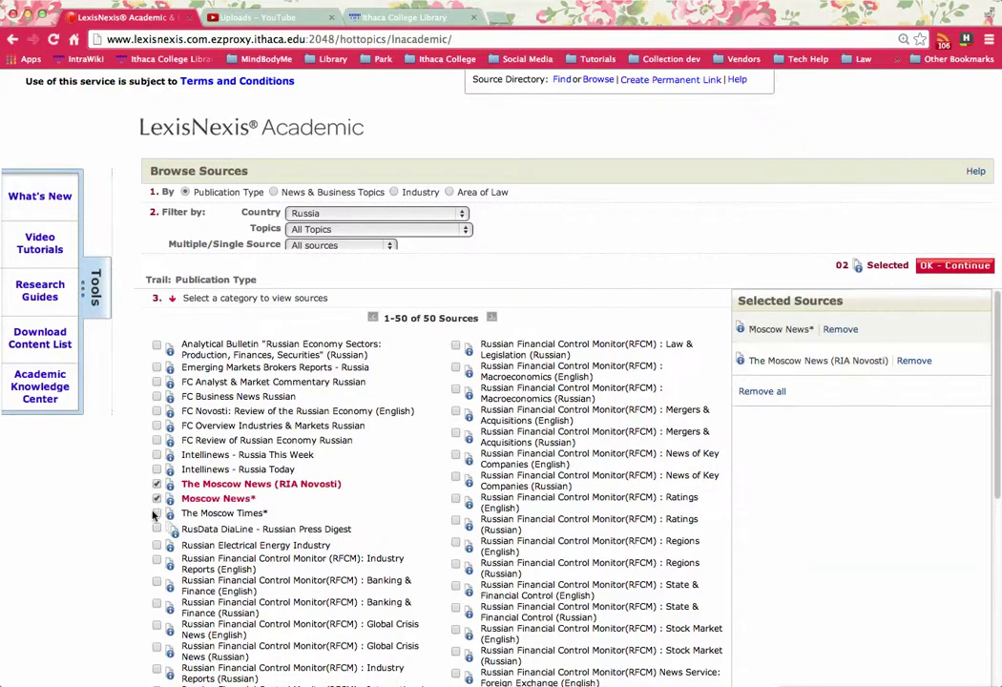
{"action": "left_click", "coordinate": [157, 513]}
{"action": "left_click", "coordinate": [156, 529]}
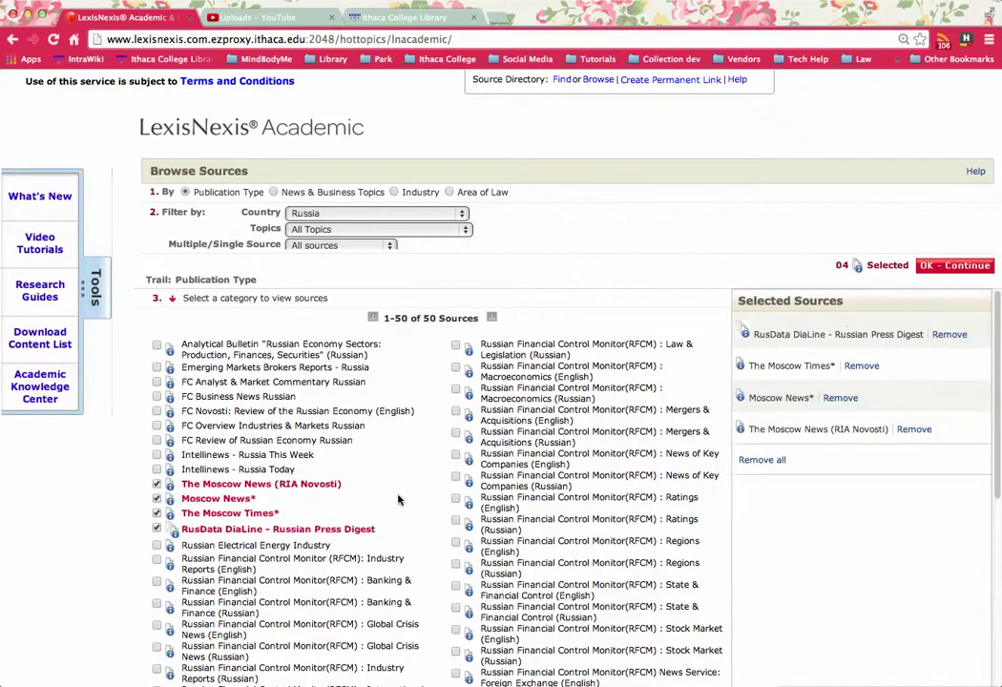
Step: Review the coverage type and coverage dates in the source information for The Moscow News (RIA Novosti), and close it
{"action": "left_click", "coordinate": [170, 485]}
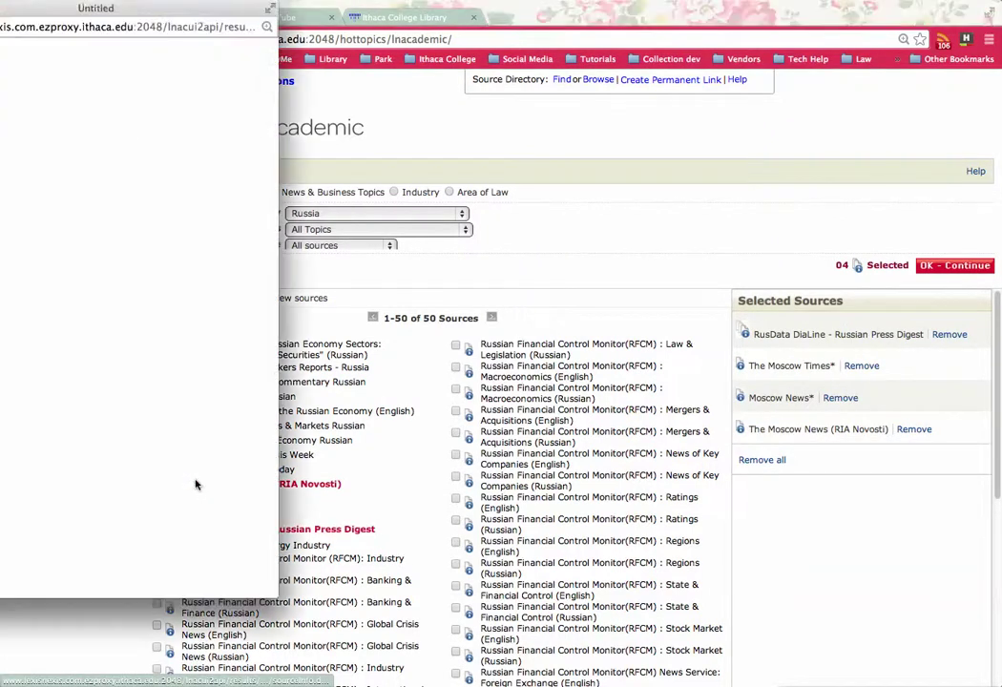
{"action": "left_click_drag", "start_coordinate": [125, 6], "coordinate": [239, 16]}
{"action": "left_click_drag", "start_coordinate": [198, 142], "coordinate": [145, 143]}
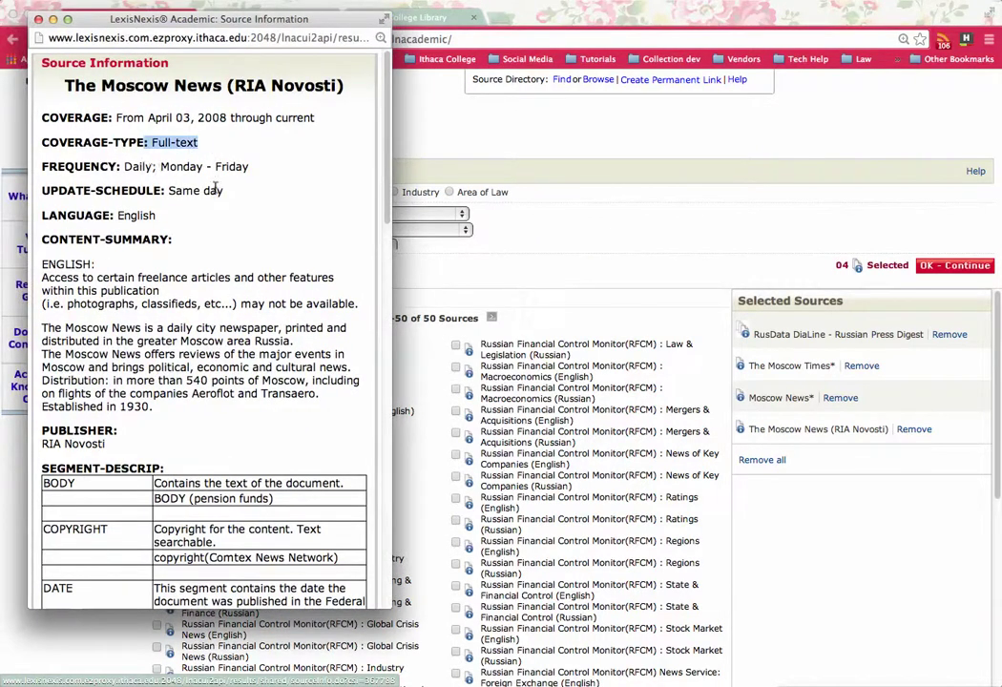
{"action": "left_click_drag", "start_coordinate": [315, 117], "coordinate": [169, 117]}
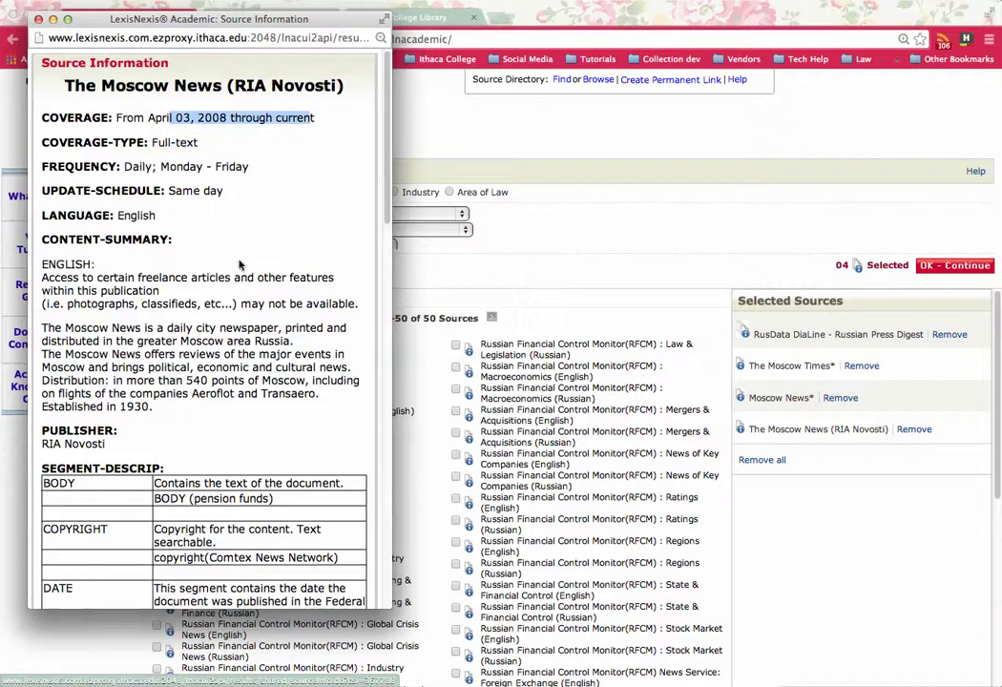
{"action": "left_click", "coordinate": [38, 20]}
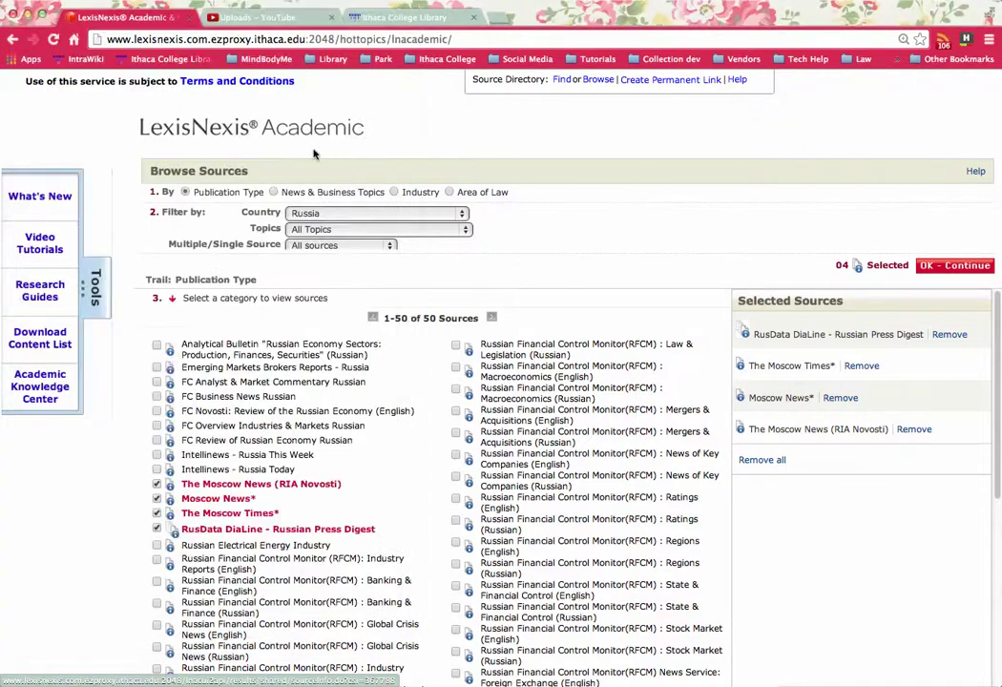
Step: Search the selected Russian sources for "sochi and olympics and environment!" and open "Sochi-Linked Green Activist Jailed As Rights Groups Cry Foul" from RusData Dialine
{"action": "left_click", "coordinate": [960, 271]}
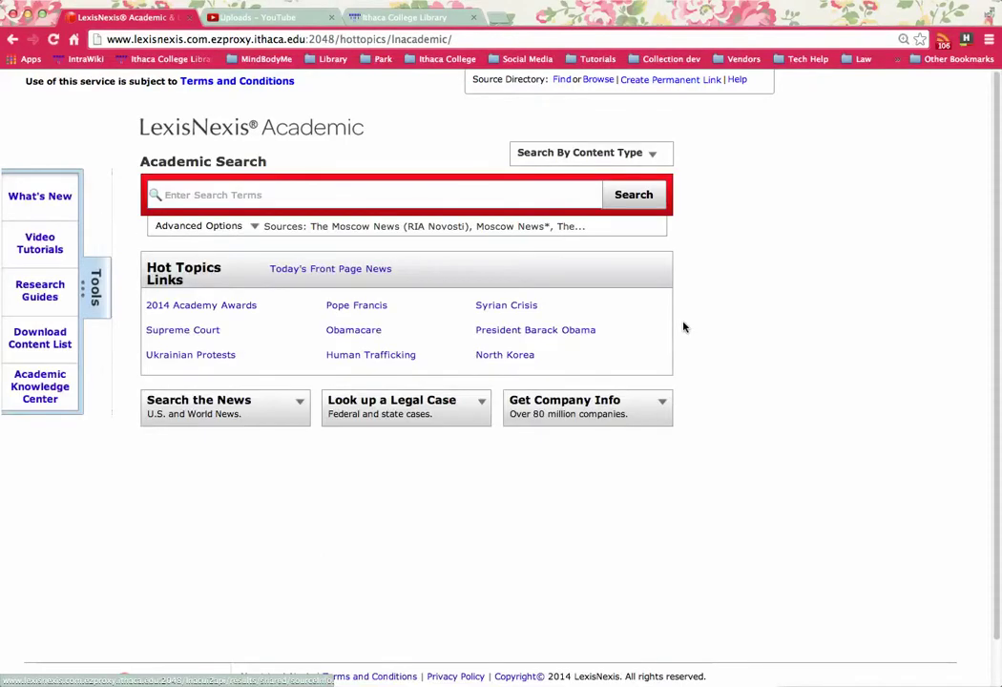
{"action": "left_click", "coordinate": [496, 200]}
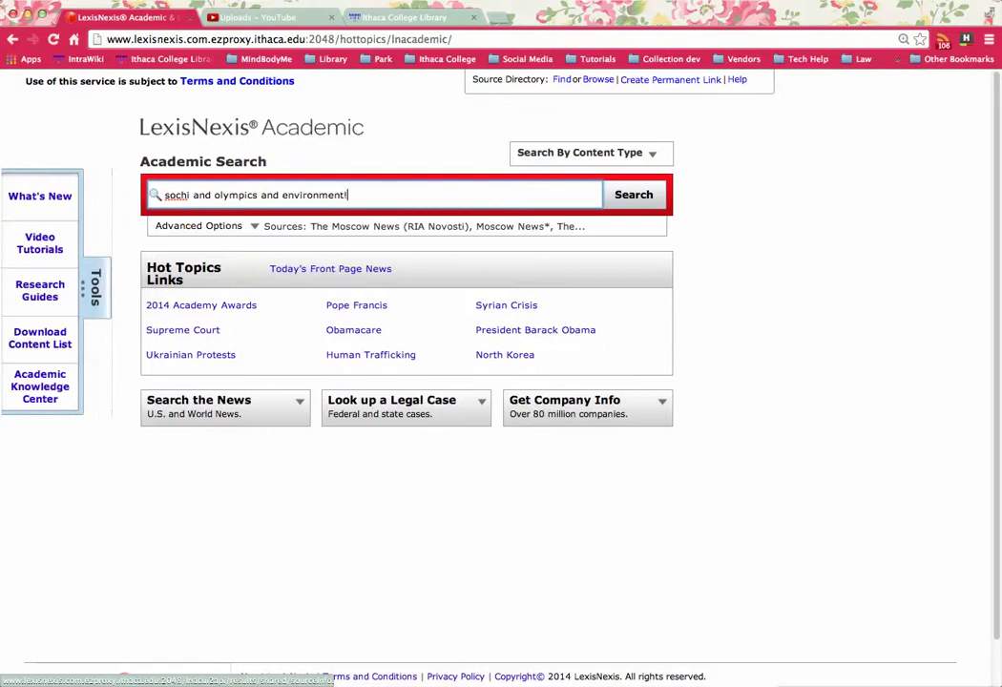
{"action": "left_click", "coordinate": [649, 197]}
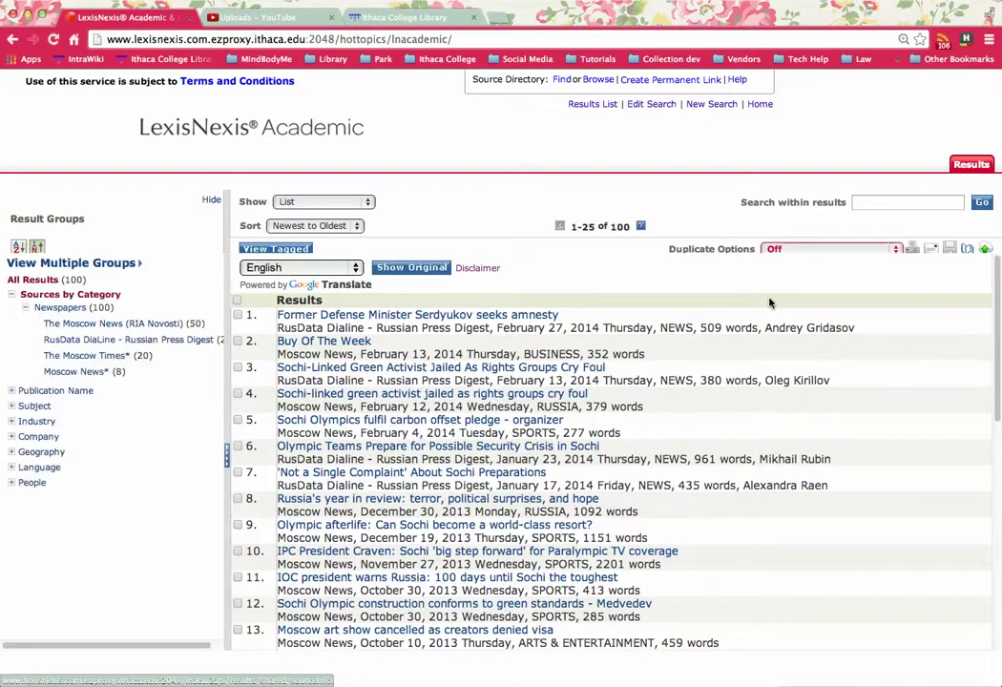
{"action": "left_click", "coordinate": [583, 371]}
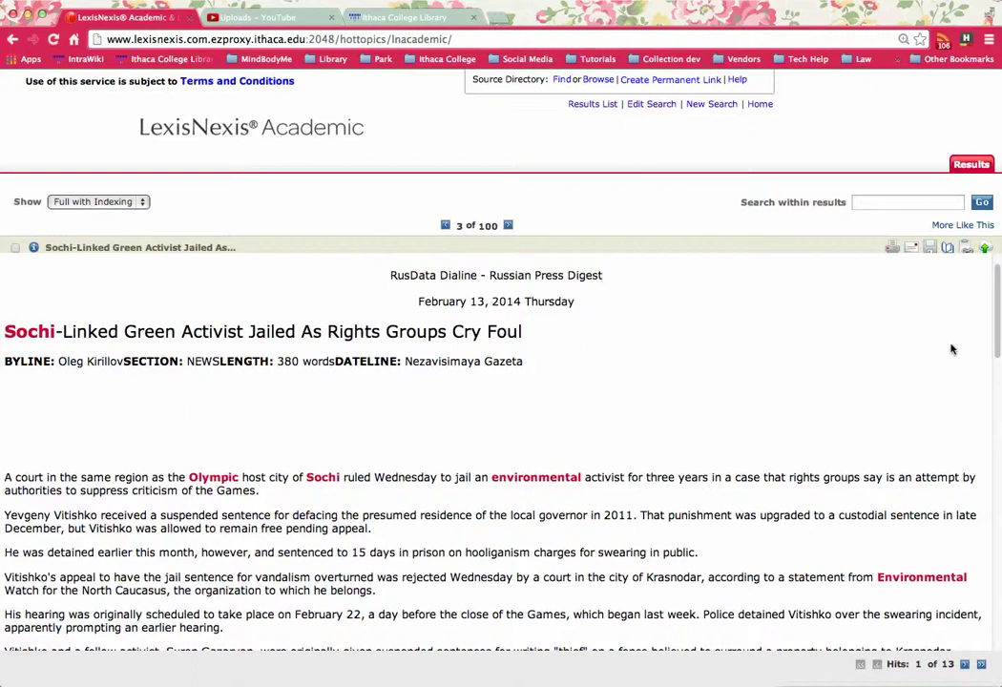
{"action": "mouse_move", "coordinate": [995, 319]}
{"action": "left_mouse_down"}
{"action": "mouse_move", "coordinate": [990, 381]}
{"action": "mouse_move", "coordinate": [990, 331]}
{"action": "left_mouse_up"}
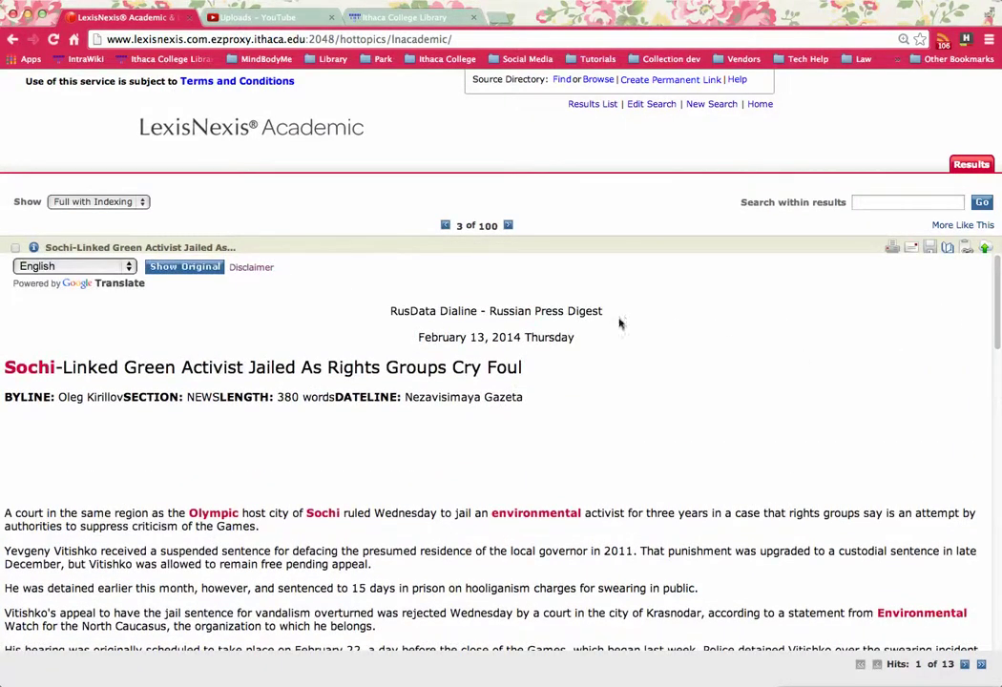
Step: View the Ask a Librarian page on the Ithaca College Library website and return to the LexisNexis Academic article
{"action": "left_click", "coordinate": [401, 17]}
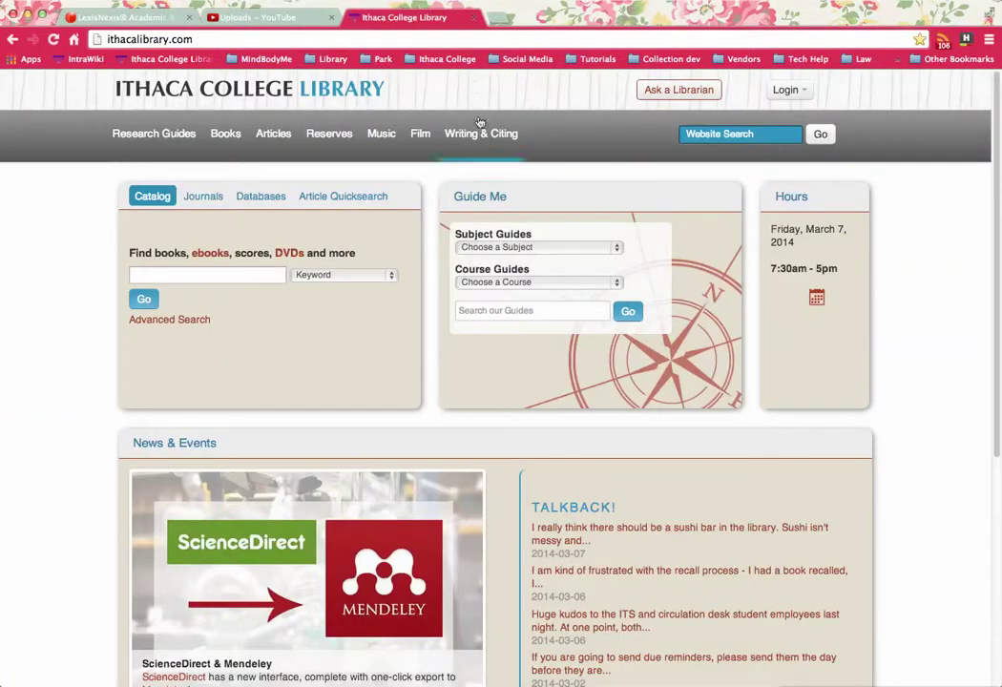
{"action": "left_click", "coordinate": [687, 93]}
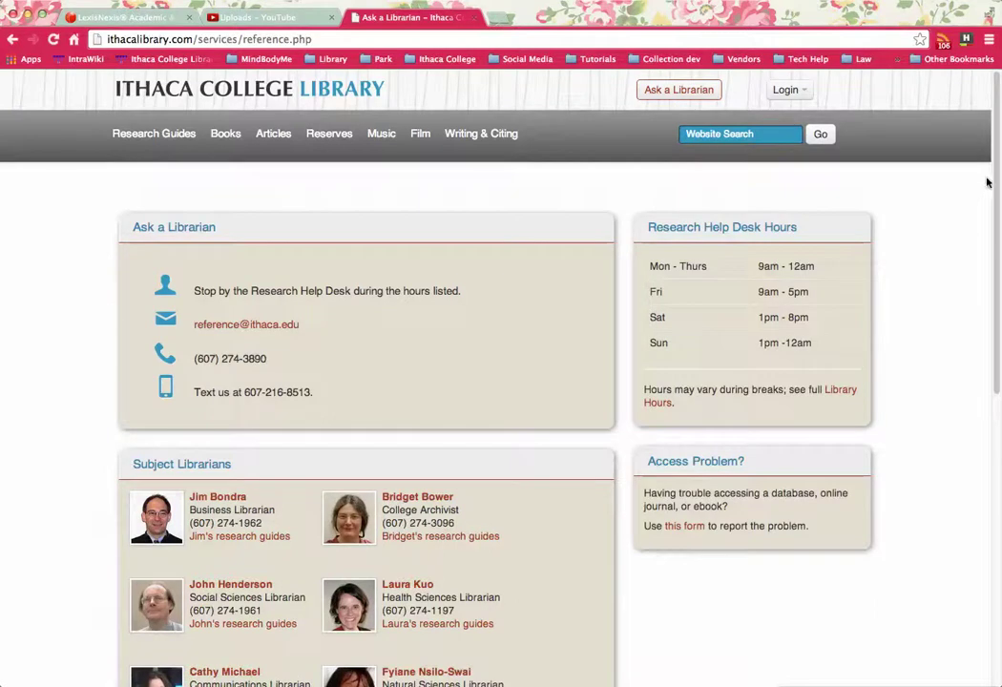
{"action": "scroll", "coordinate": [988, 183], "scroll_direction": "down", "scroll_amount": 5}
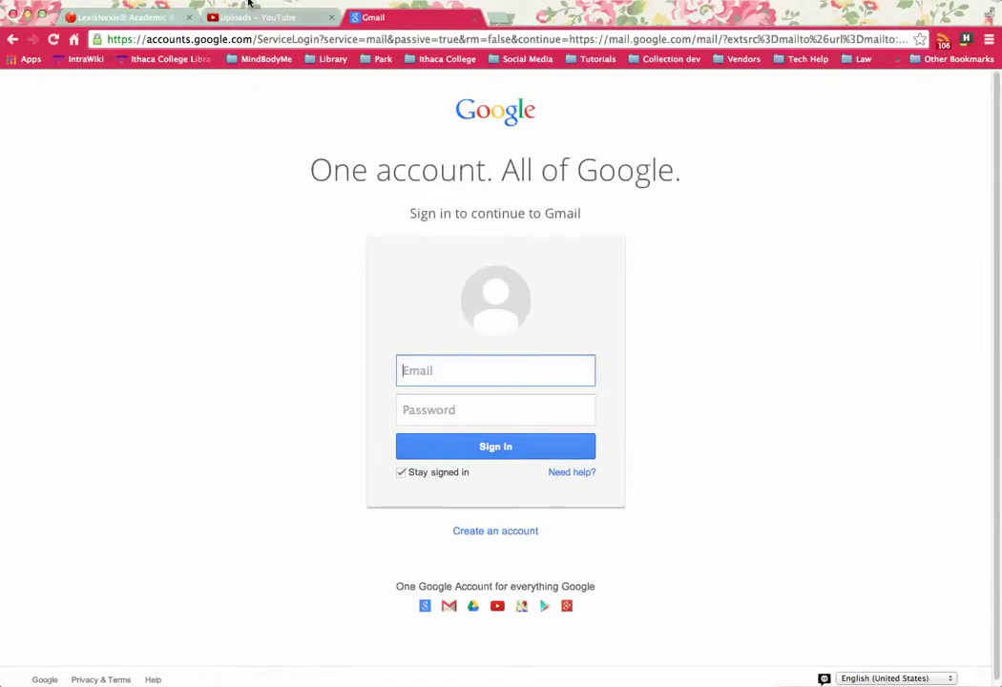
{"action": "left_click", "coordinate": [124, 17]}
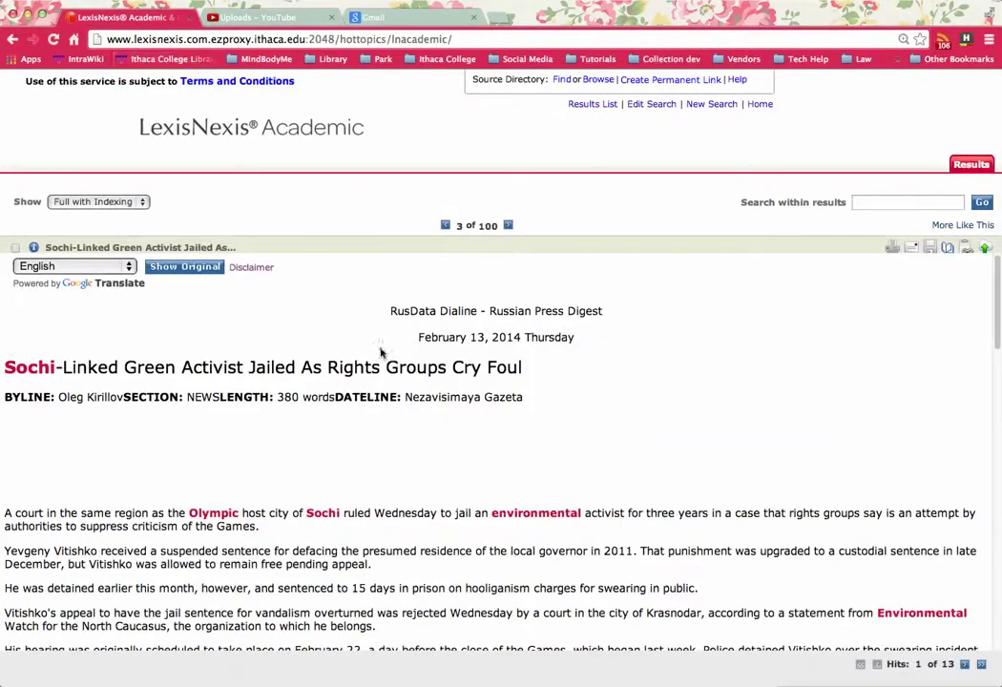